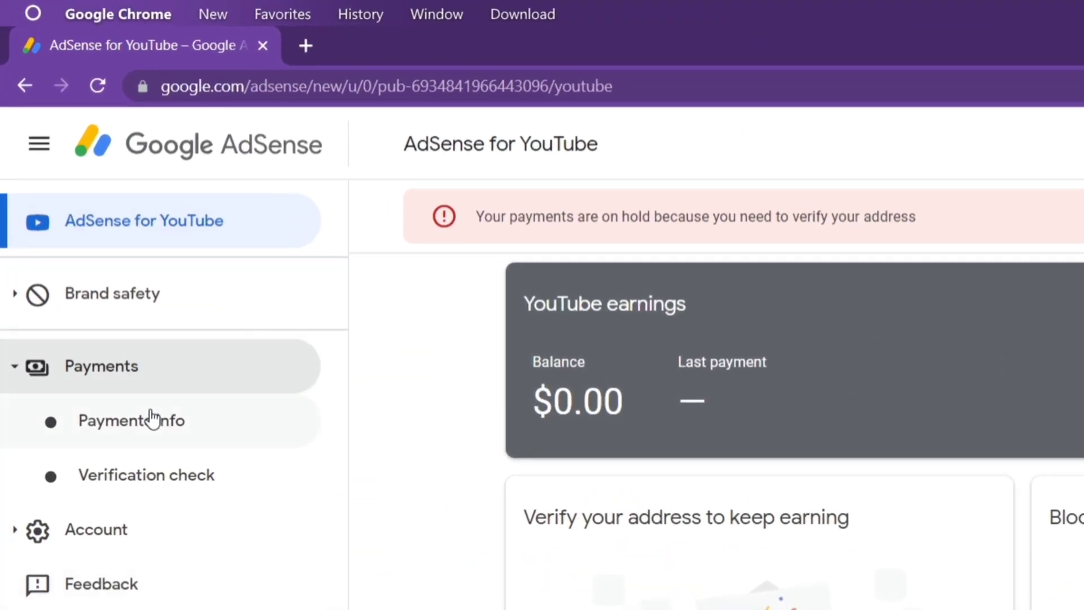
- Open Payments info from the Payments section of the AdSense sidebar
{"action": "left_click", "coordinate": [118, 435]}
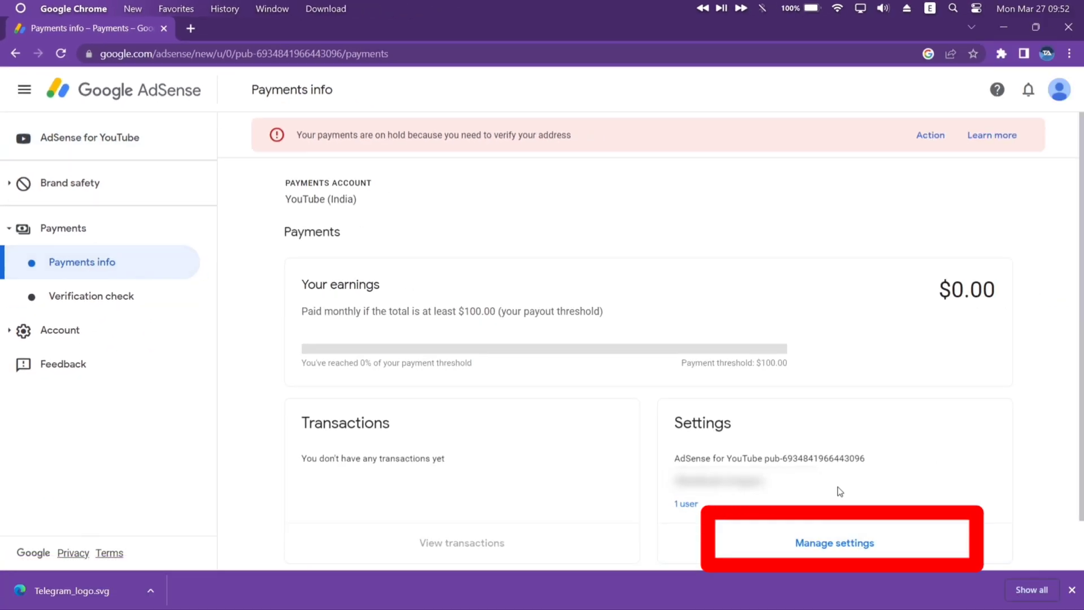
- From the payments account settings, open United States tax info's management page
{"action": "left_click", "coordinate": [844, 550]}
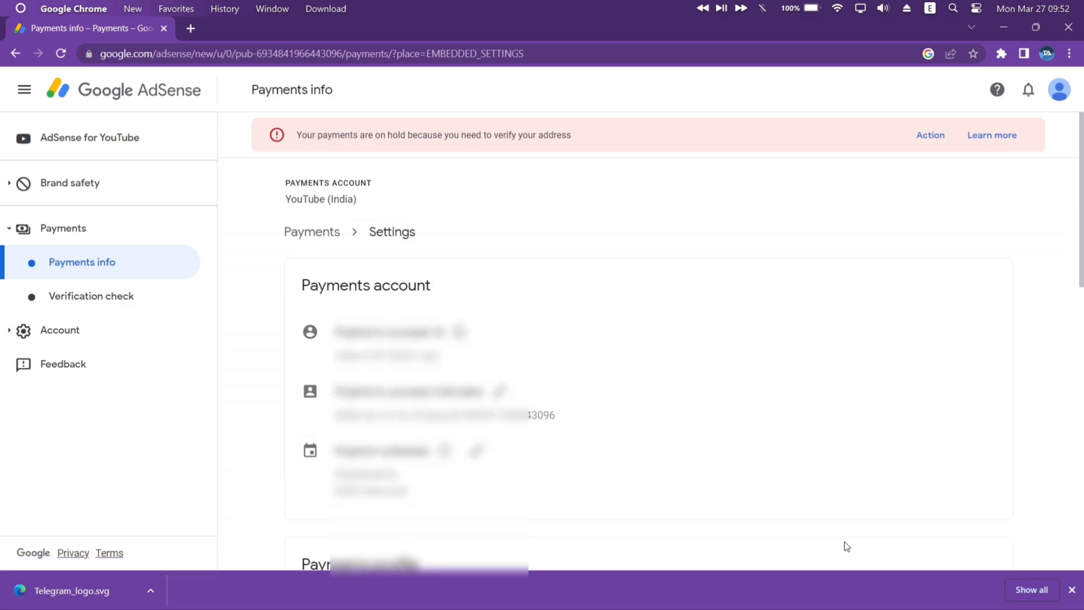
{"action": "scroll", "coordinate": [809, 302], "scroll_direction": "down", "scroll_amount": 8}
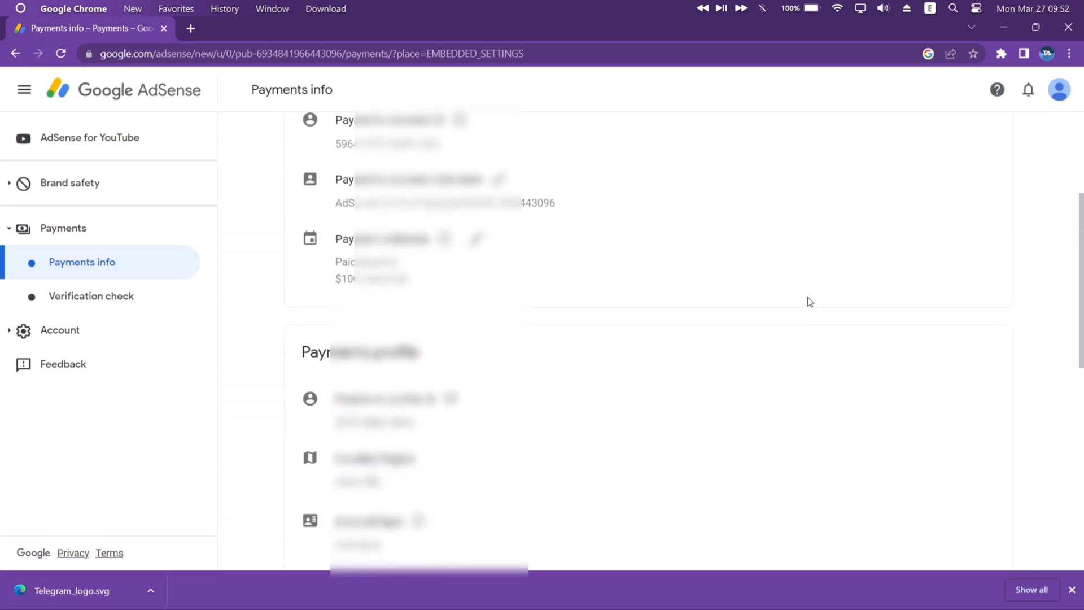
{"action": "scroll", "coordinate": [810, 302], "scroll_direction": "down", "scroll_amount": 4}
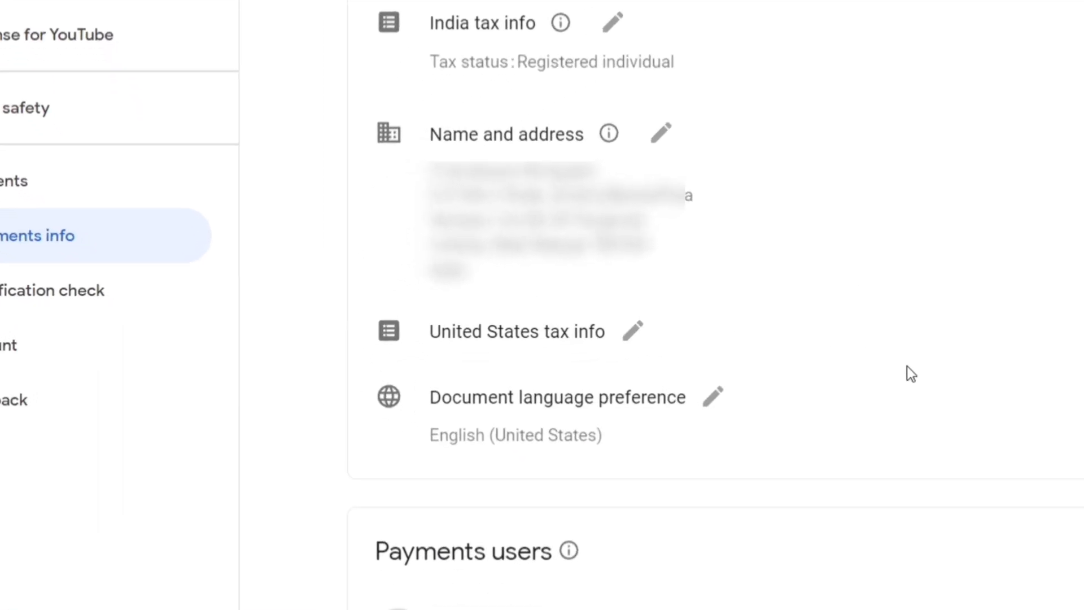
{"action": "left_click", "coordinate": [640, 327]}
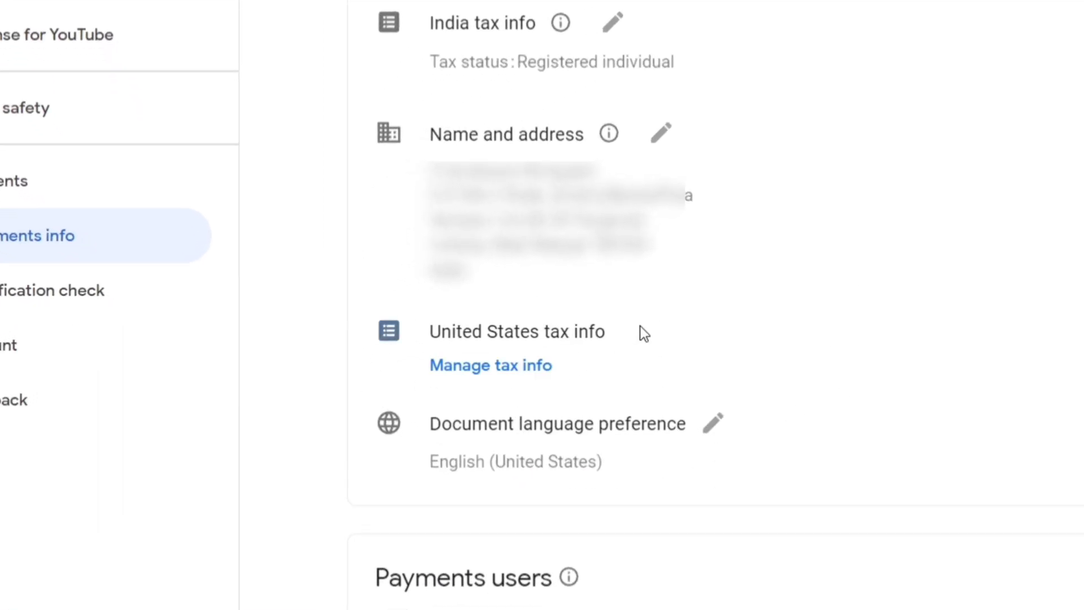
{"action": "left_click", "coordinate": [516, 367]}
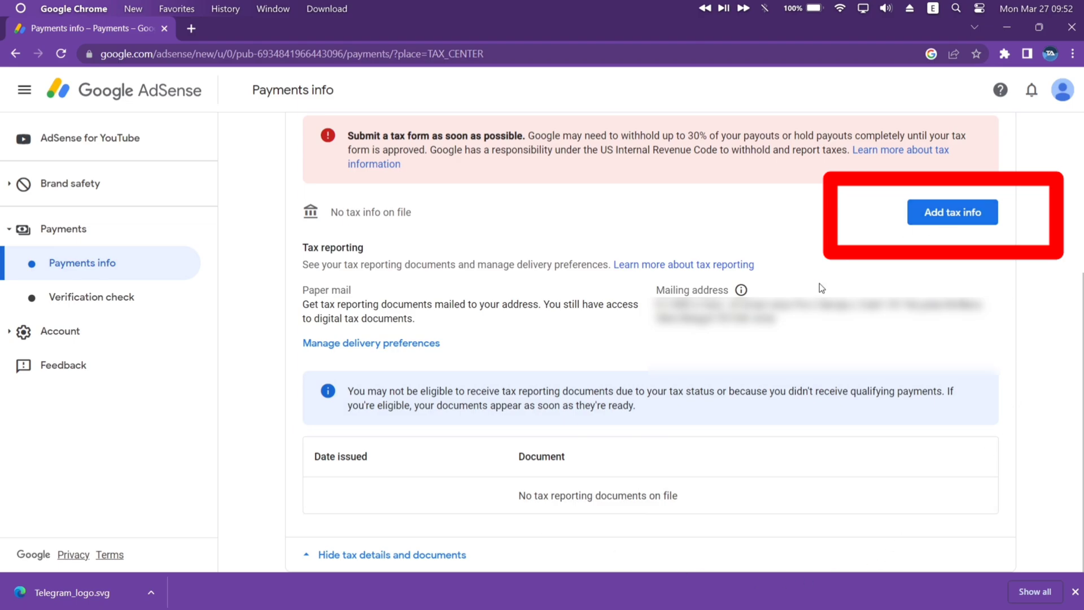
- Start the US tax info form and re-verify identity with the account password
{"action": "left_click", "coordinate": [957, 209]}
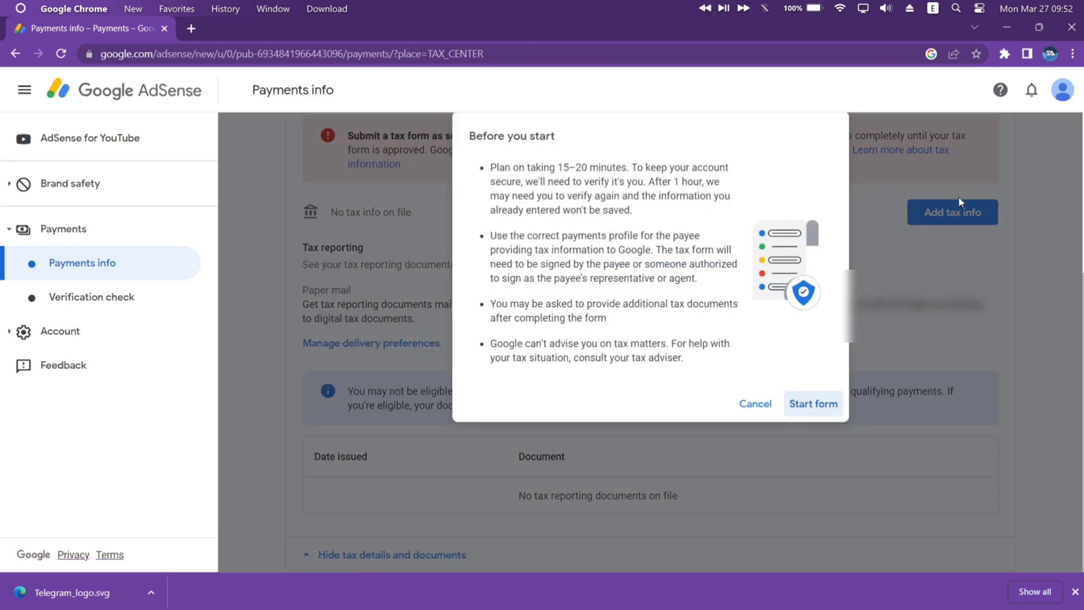
{"action": "left_click", "coordinate": [822, 409]}
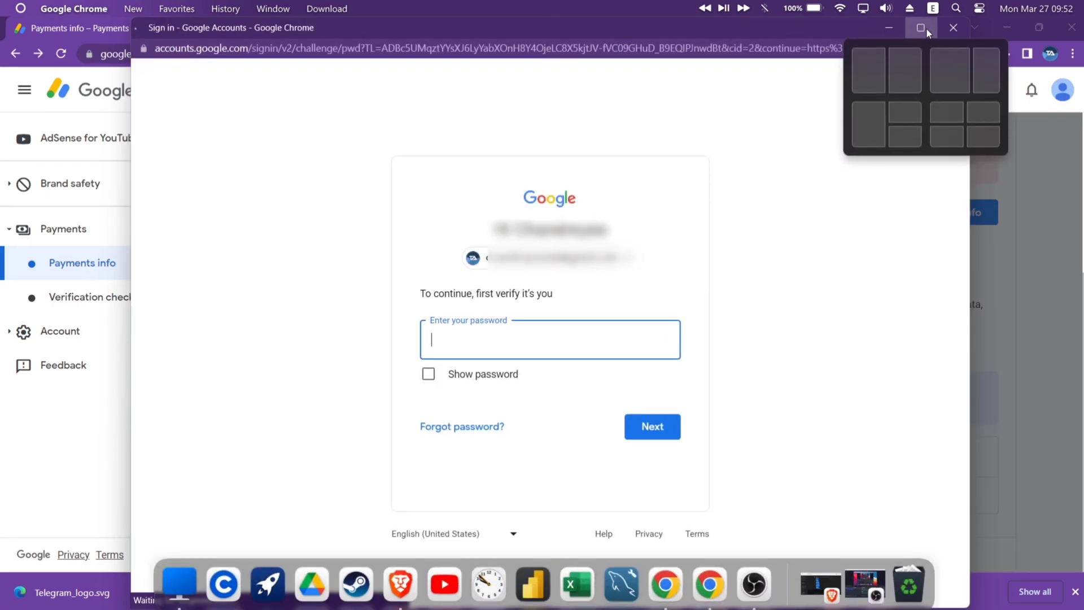
{"action": "left_click", "coordinate": [926, 28]}
{"action": "key", "text": "ctrl+v"}
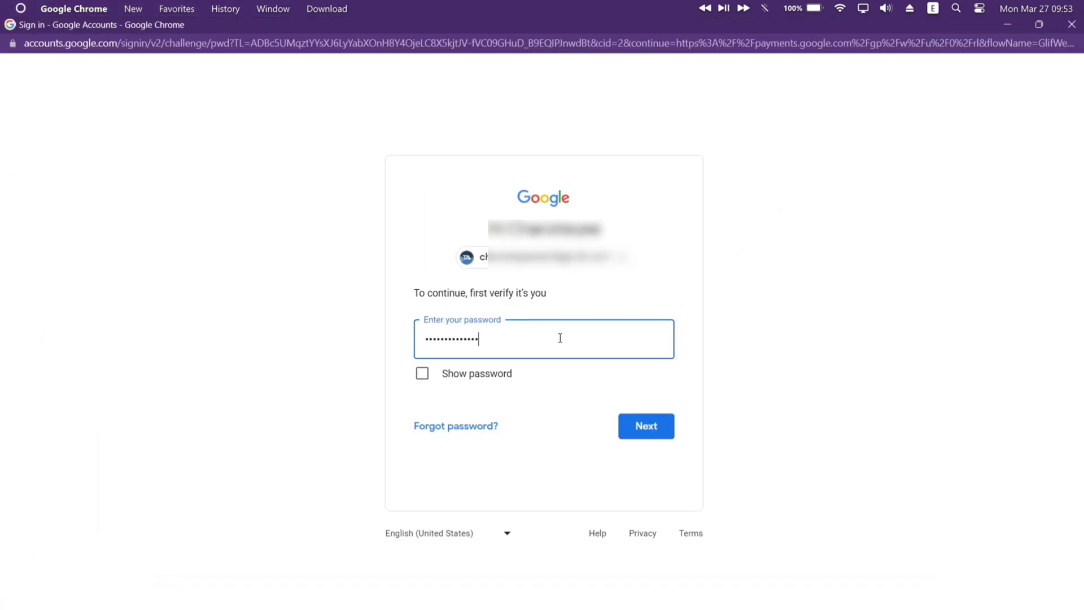
{"action": "key", "text": "Return"}
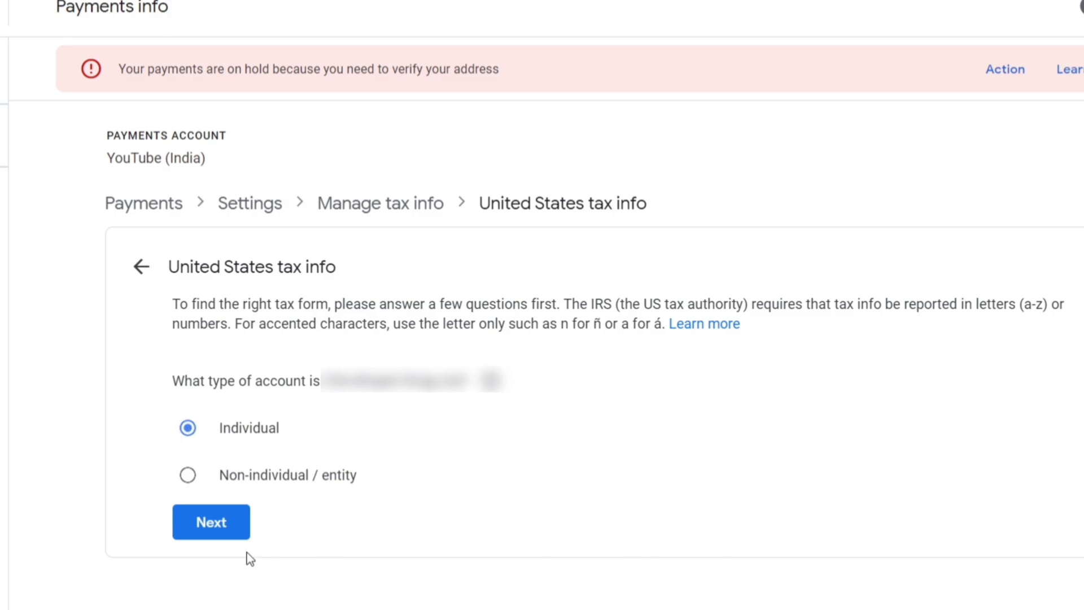
- Keep Individual, answer No to US citizenship or residency, and start the W-8BEN form
{"action": "left_click", "coordinate": [240, 527]}
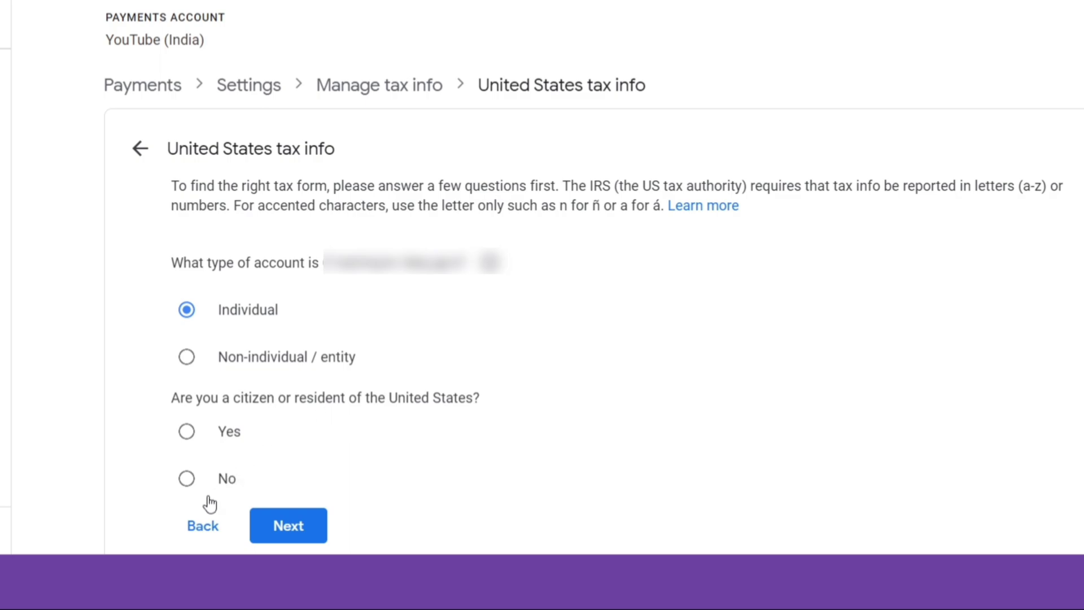
{"action": "left_click", "coordinate": [309, 525]}
{"action": "scroll", "coordinate": [441, 430], "scroll_direction": "down", "scroll_amount": 3}
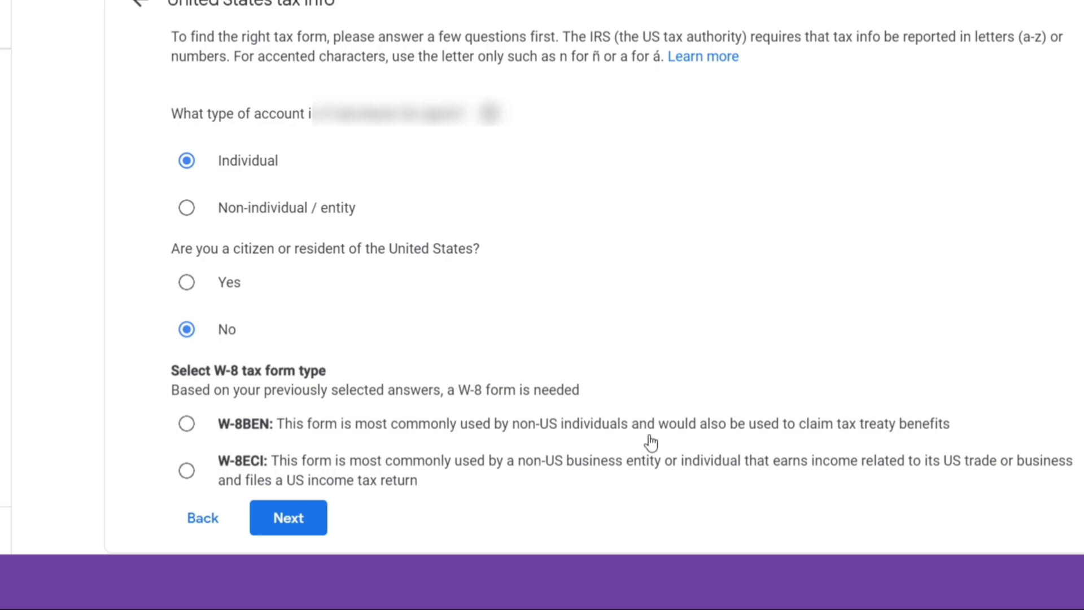
{"action": "left_click", "coordinate": [185, 424]}
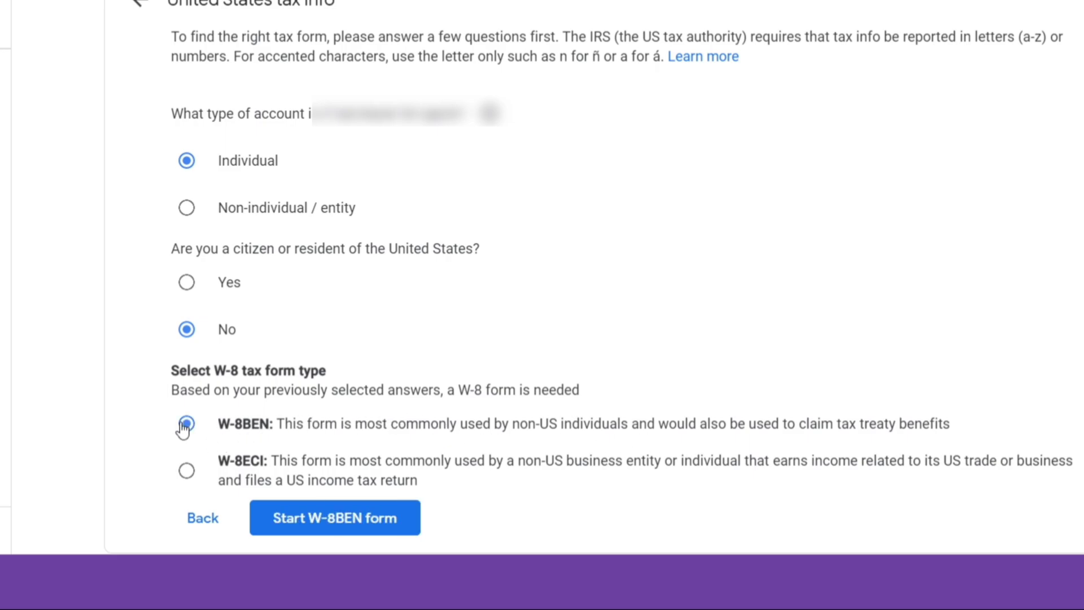
{"action": "left_click", "coordinate": [360, 531]}
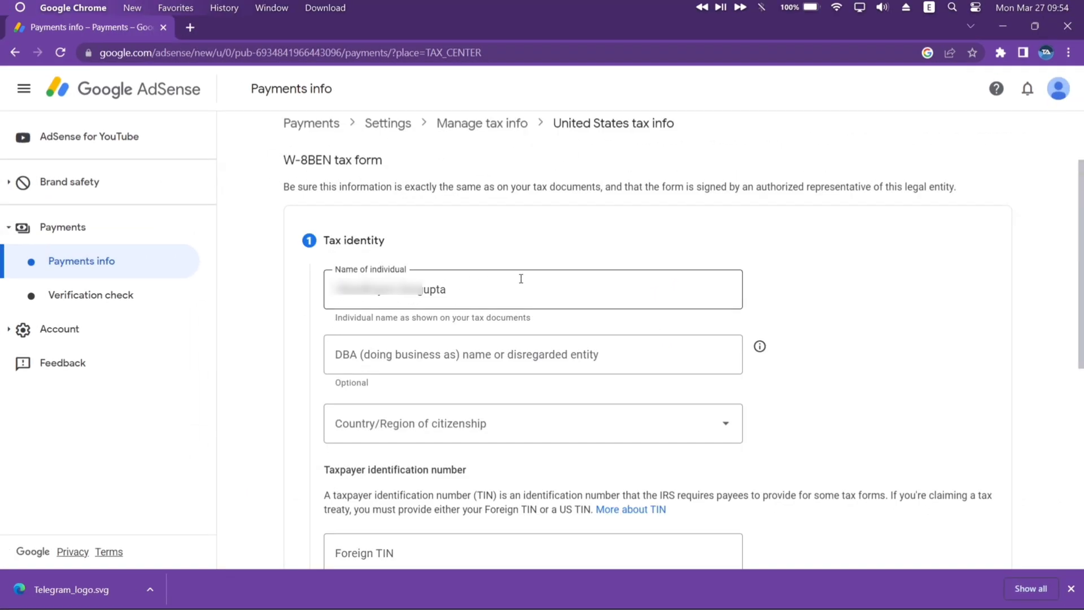
- Set the Country/Region of citizenship to India
{"action": "left_click", "coordinate": [445, 420]}
{"action": "type", "text": "india"}
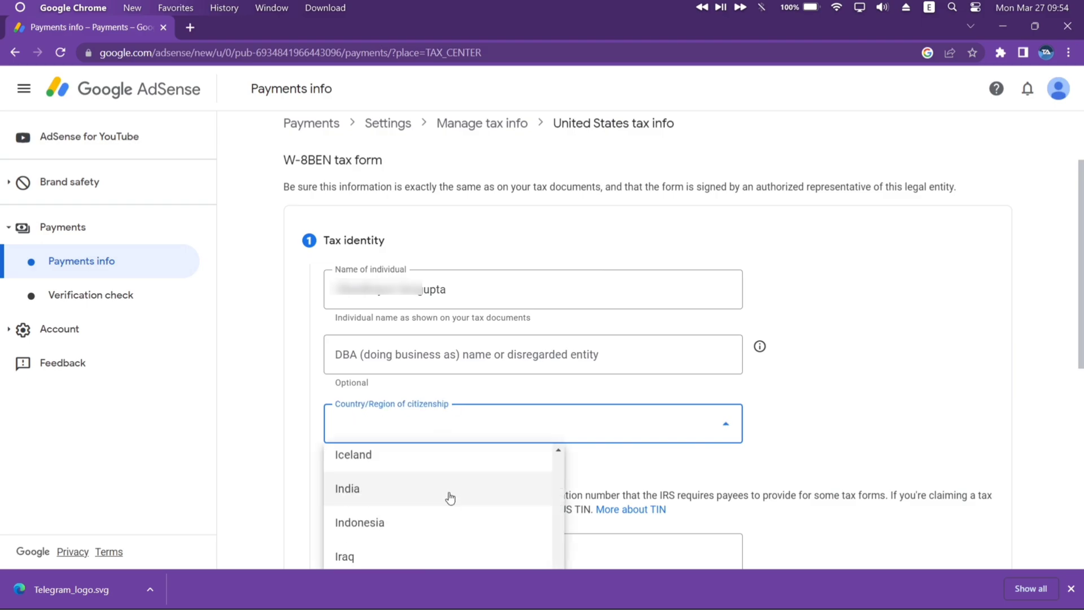
{"action": "left_click", "coordinate": [450, 494]}
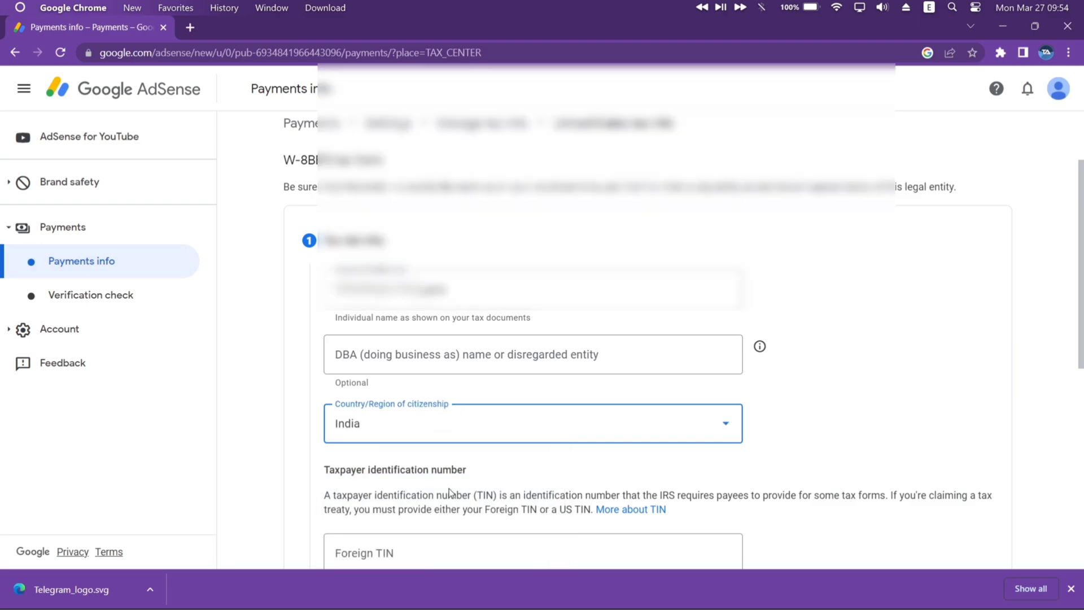
{"action": "scroll", "coordinate": [449, 493], "scroll_direction": "down", "scroll_amount": 5}
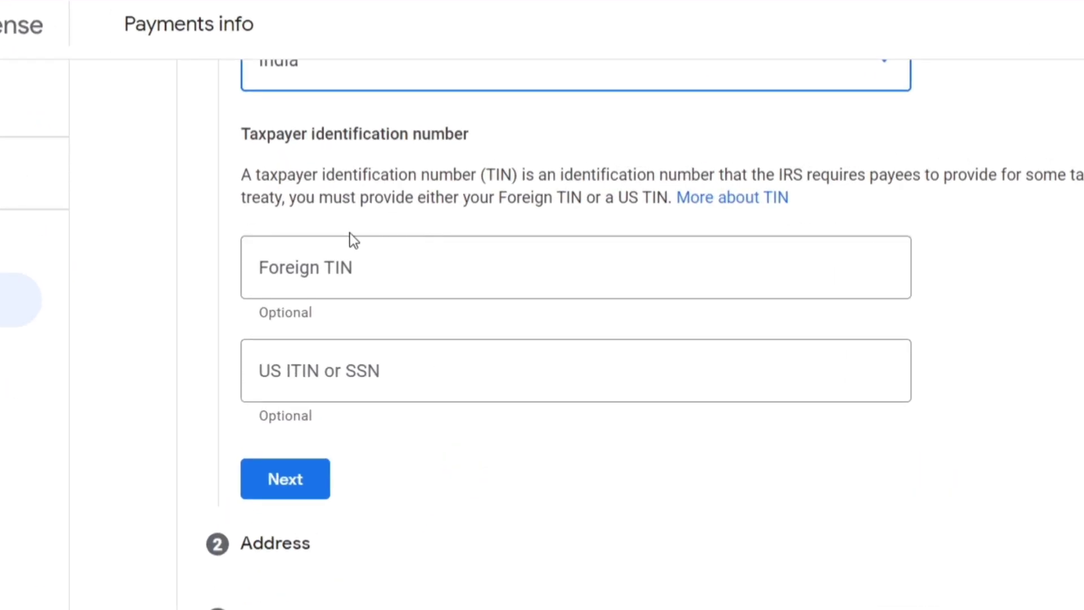
- Enter the PAN as the Foreign TIN and complete the Tax identity step
{"action": "left_click", "coordinate": [367, 251]}
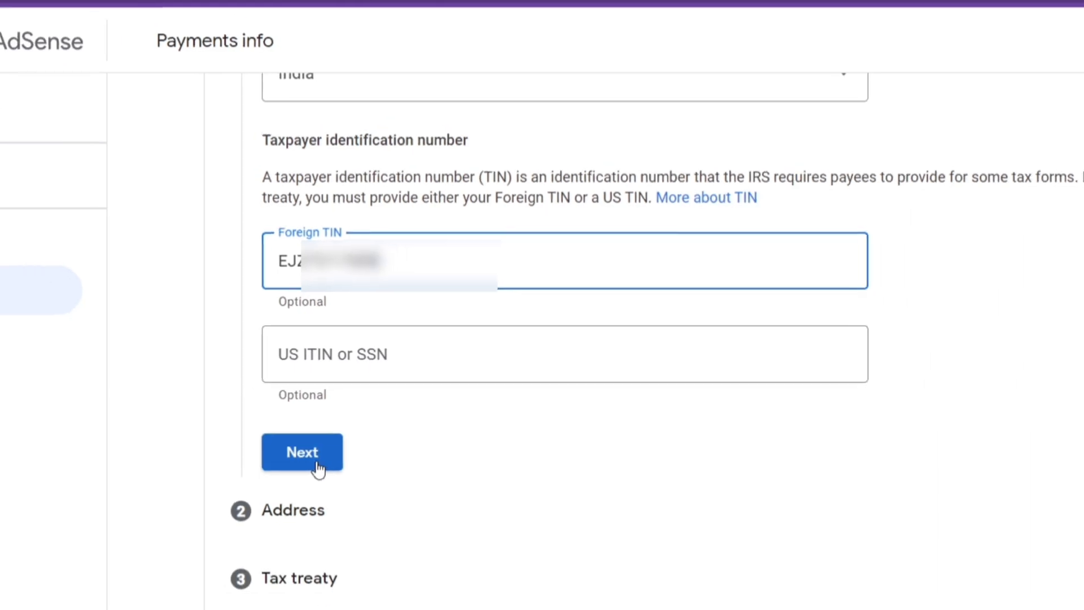
{"action": "left_click", "coordinate": [317, 462]}
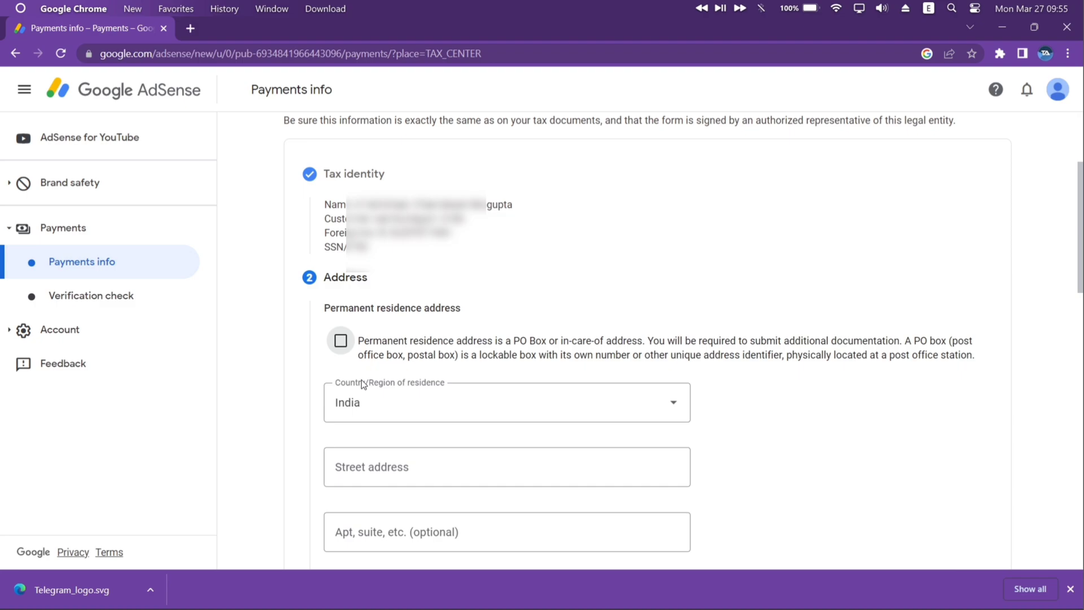
- Autofill the permanent residence street address and mark the mailing address as the same
{"action": "scroll", "coordinate": [363, 383], "scroll_direction": "down", "scroll_amount": 4}
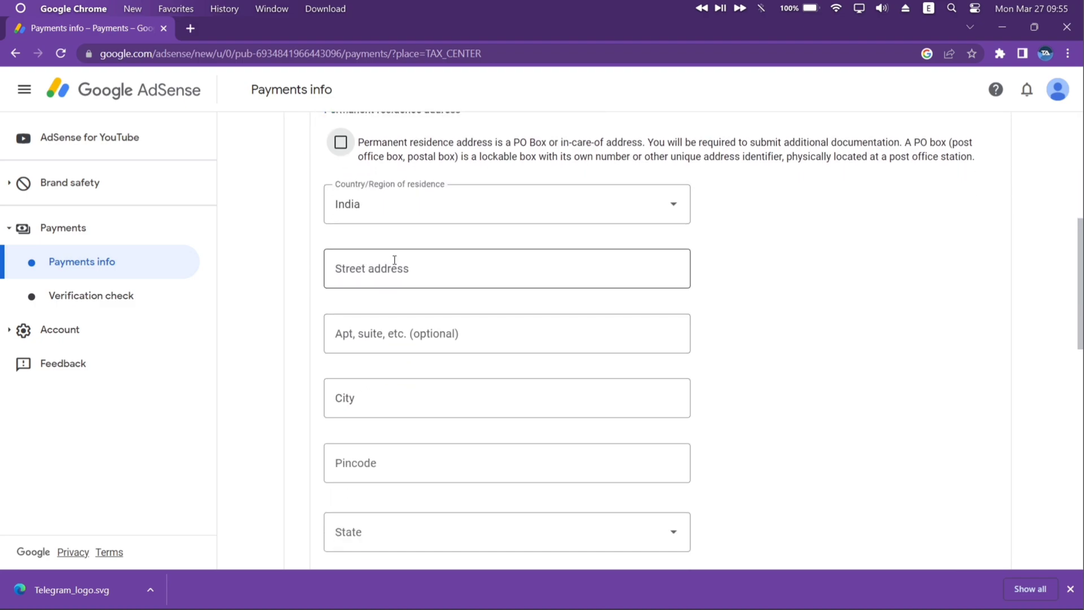
{"action": "left_click", "coordinate": [396, 259]}
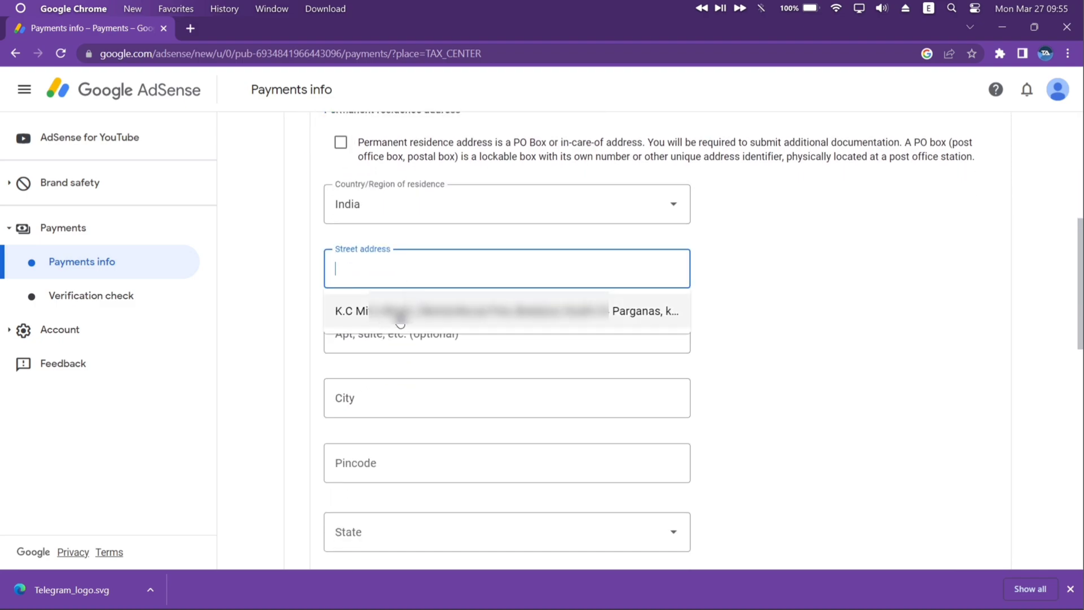
{"action": "left_click", "coordinate": [399, 313]}
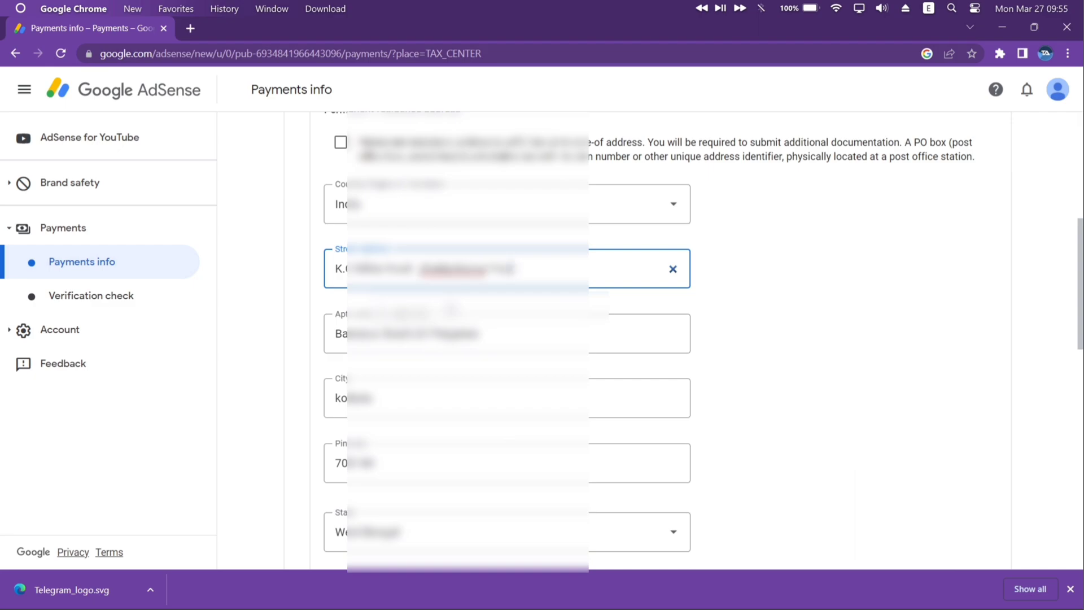
{"action": "scroll", "coordinate": [450, 309], "scroll_direction": "down", "scroll_amount": 2}
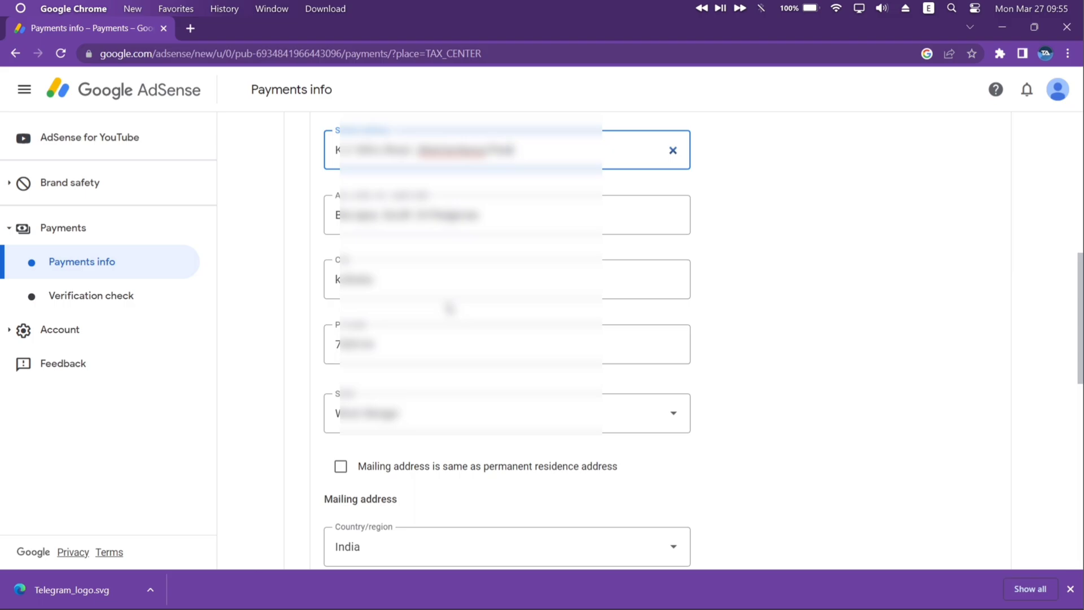
{"action": "scroll", "coordinate": [450, 308], "scroll_direction": "down", "scroll_amount": 3}
{"action": "left_click", "coordinate": [341, 282]}
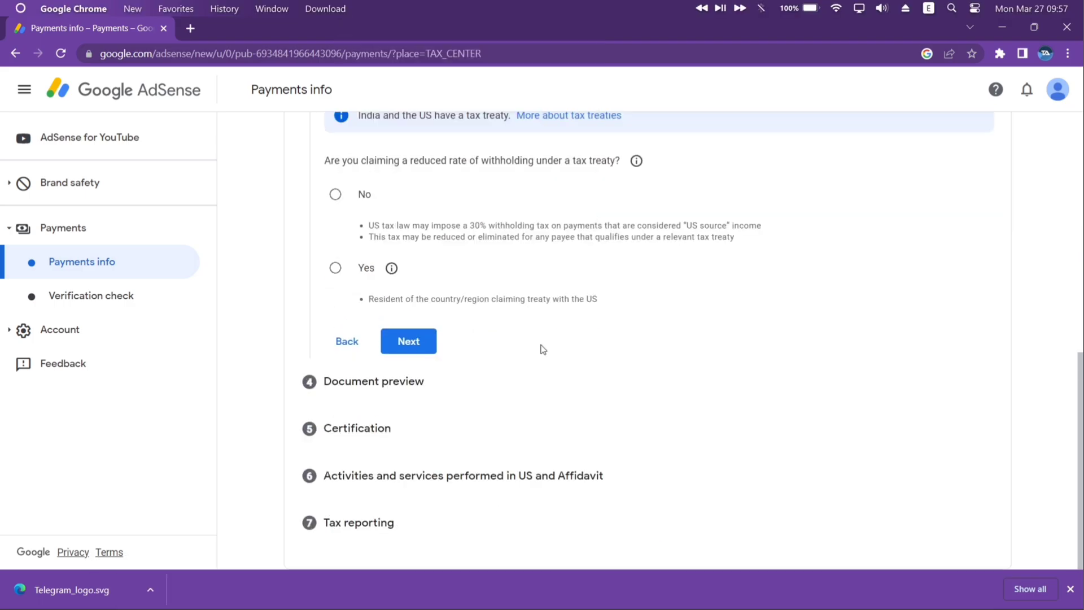
- Answer Yes to reduced withholding, choose India, and confirm residency in the treaty country
{"action": "scroll", "coordinate": [543, 349], "scroll_direction": "up", "scroll_amount": 1}
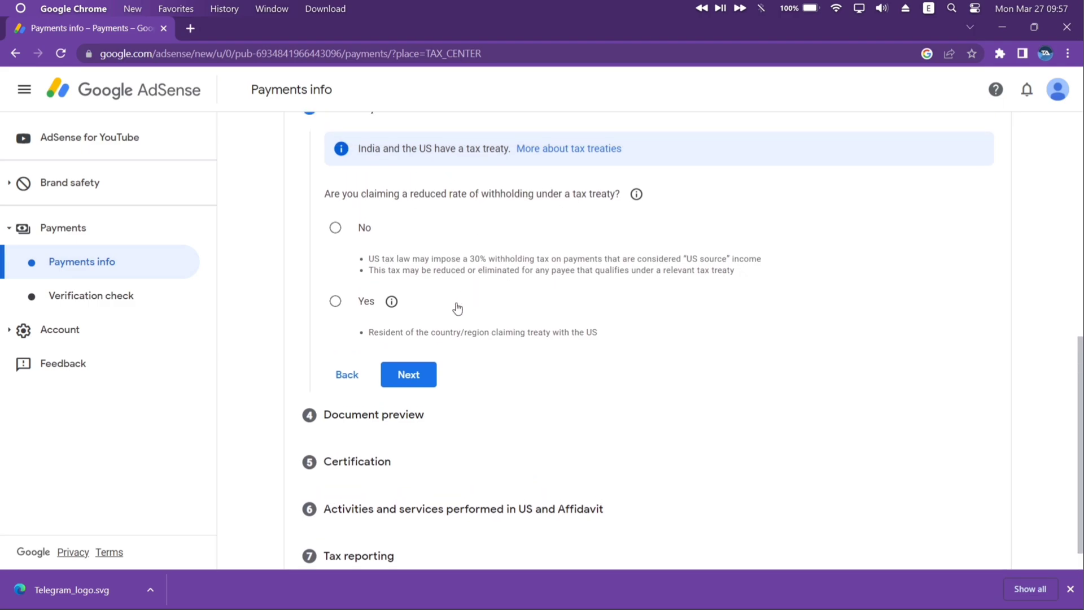
{"action": "left_click", "coordinate": [335, 302]}
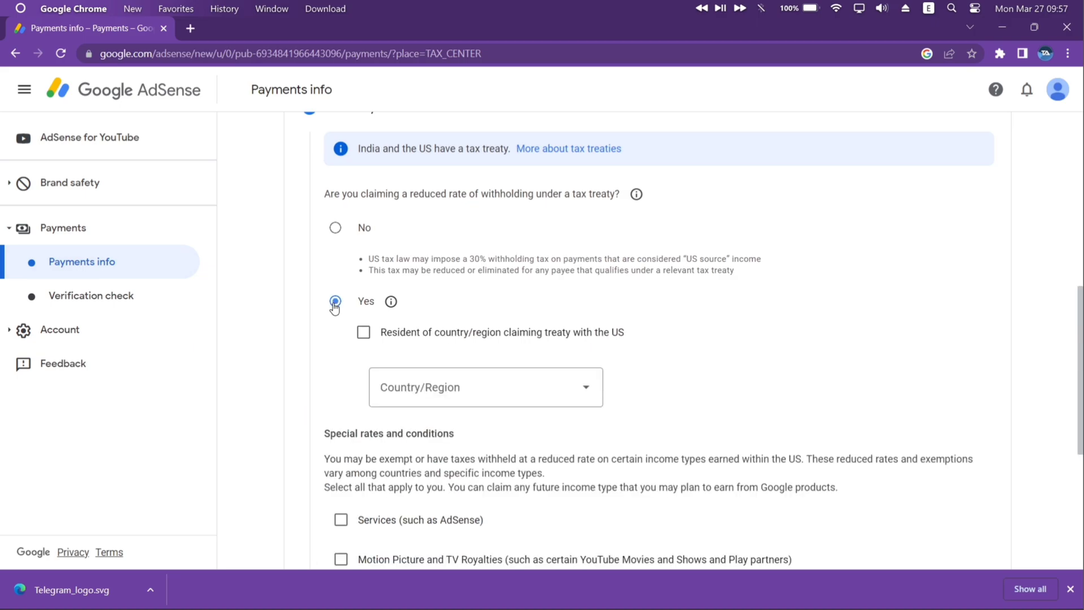
{"action": "left_click", "coordinate": [438, 395]}
{"action": "scroll", "coordinate": [435, 235], "scroll_direction": "down", "scroll_amount": 10}
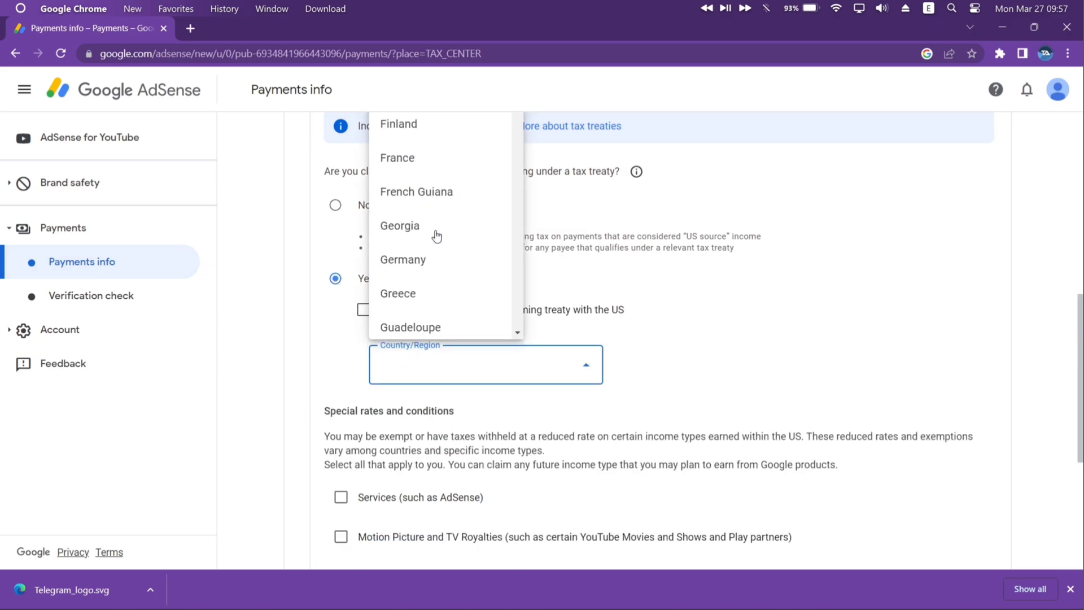
{"action": "scroll", "coordinate": [435, 235], "scroll_direction": "up", "scroll_amount": 2}
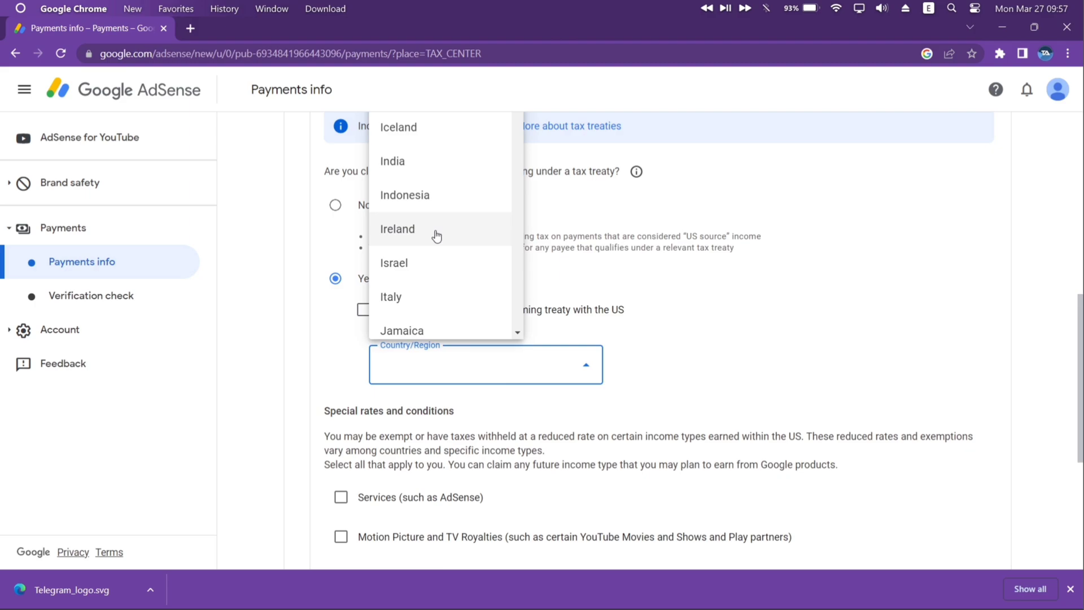
{"action": "left_click", "coordinate": [430, 159]}
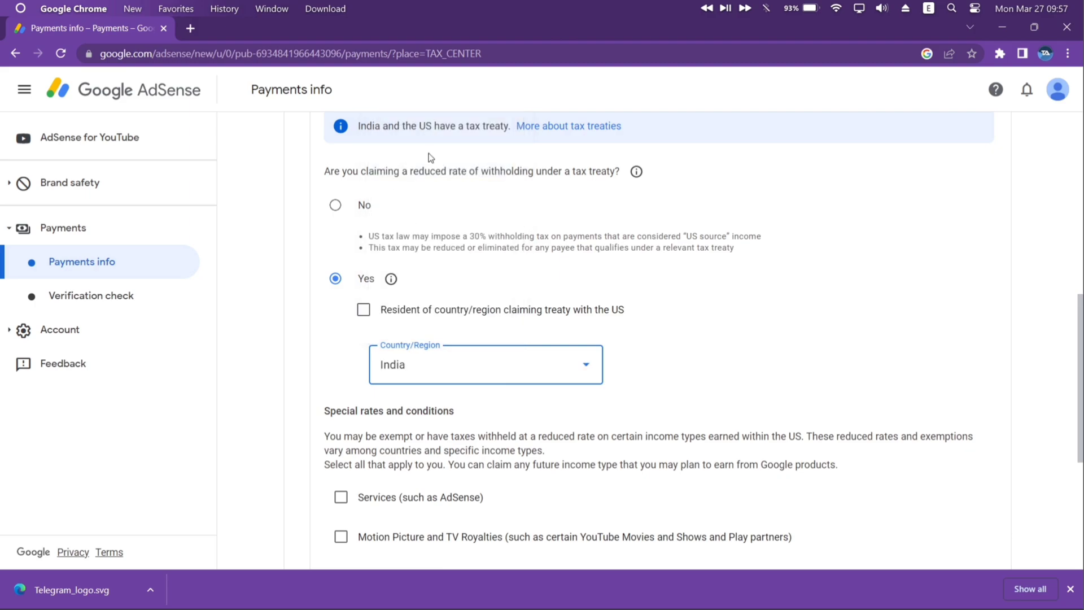
{"action": "left_click", "coordinate": [364, 311]}
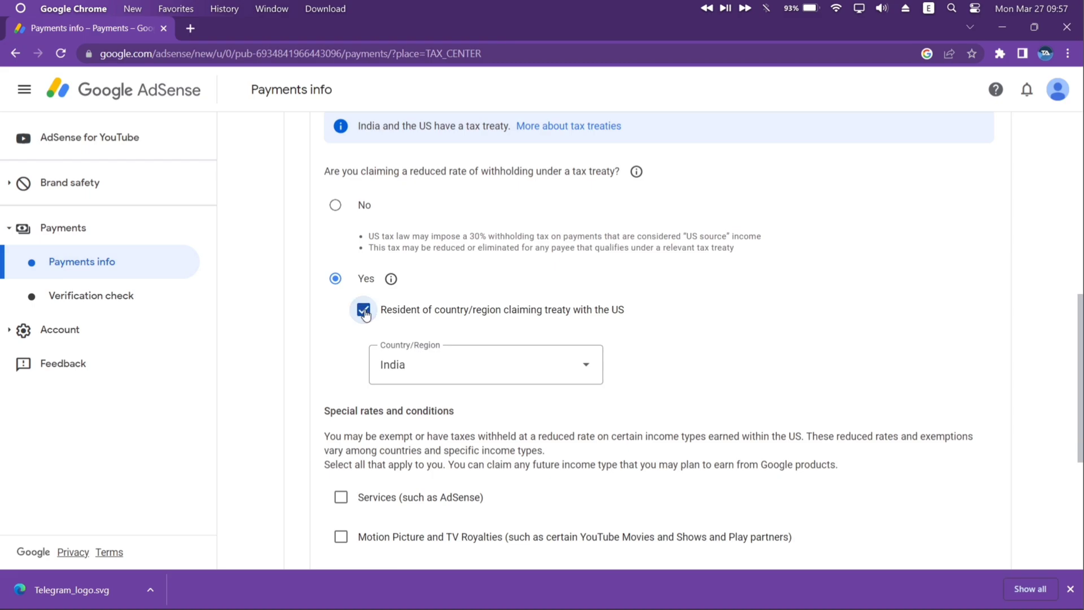
{"action": "scroll", "coordinate": [444, 508], "scroll_direction": "down", "scroll_amount": 3}
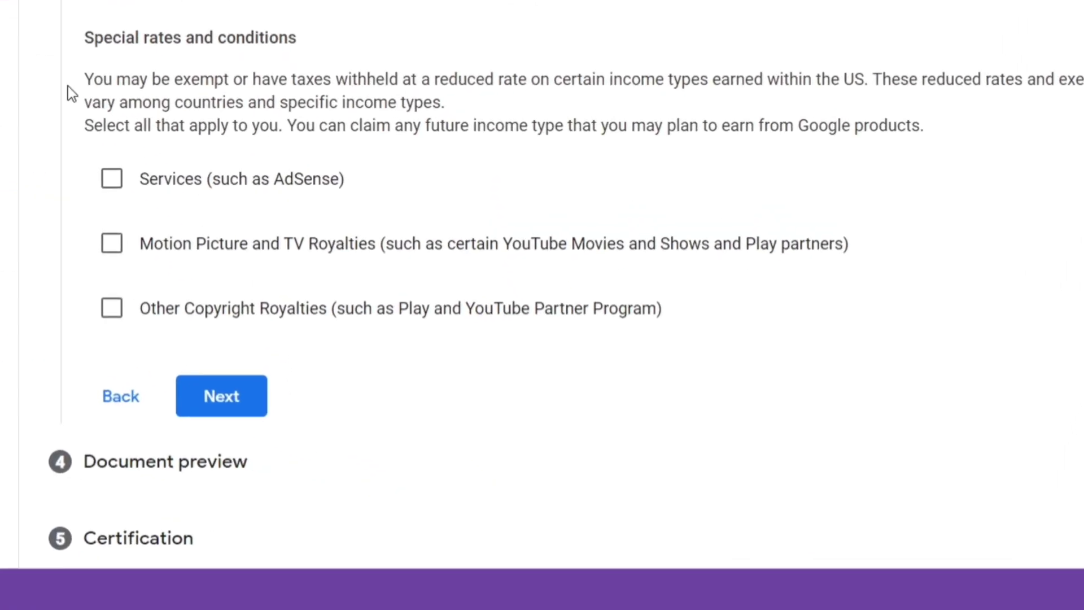
- Claim Services income at 0% under Article 7 paragraph 1, certifying the treaty reason
{"action": "left_click", "coordinate": [113, 180]}
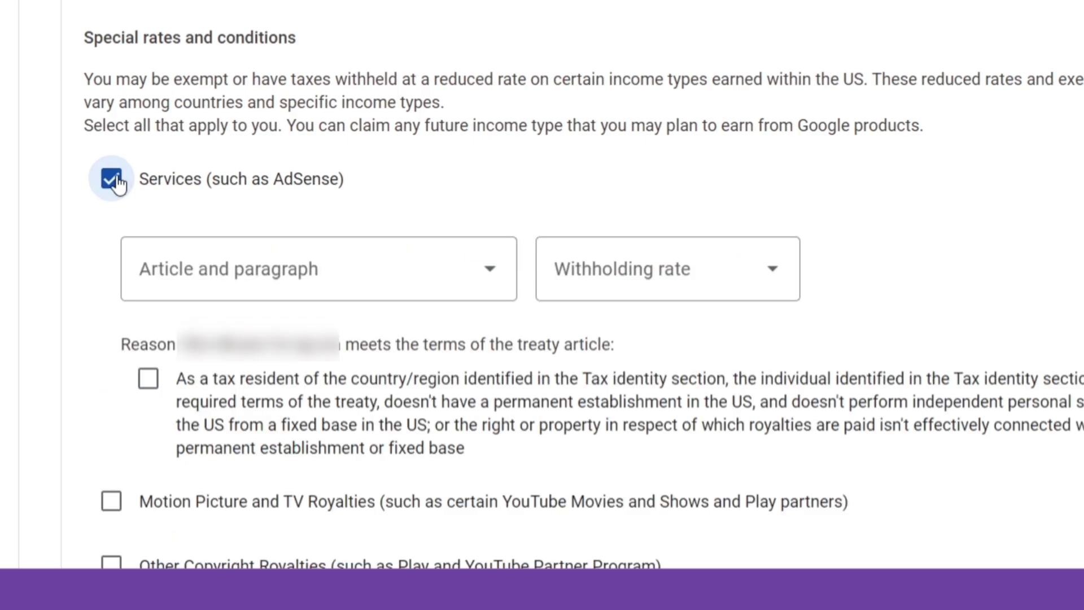
{"action": "left_click", "coordinate": [341, 281]}
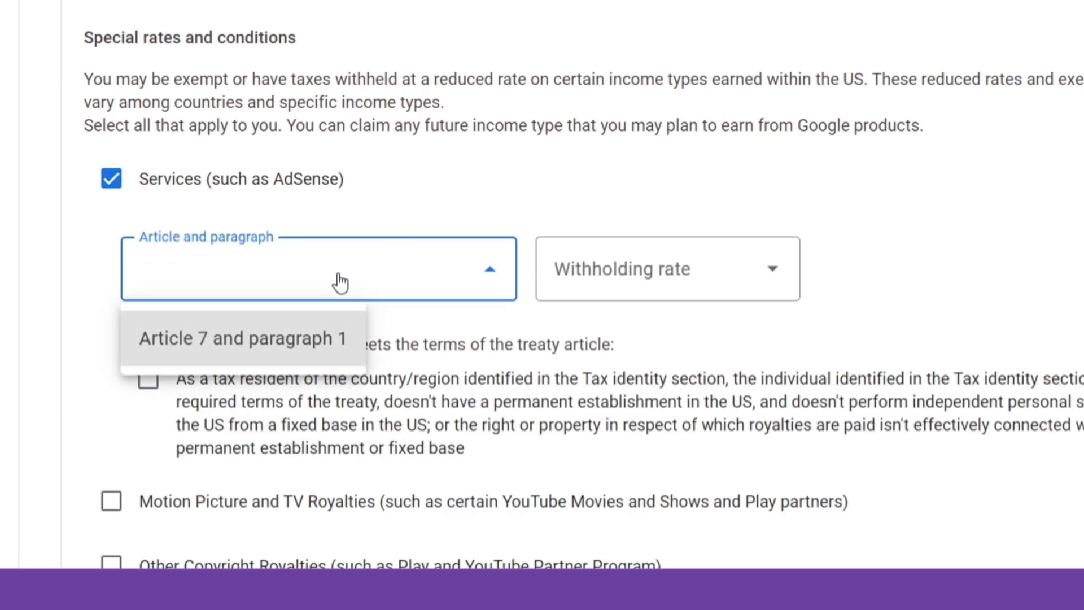
{"action": "left_click", "coordinate": [342, 337]}
{"action": "left_click", "coordinate": [707, 257]}
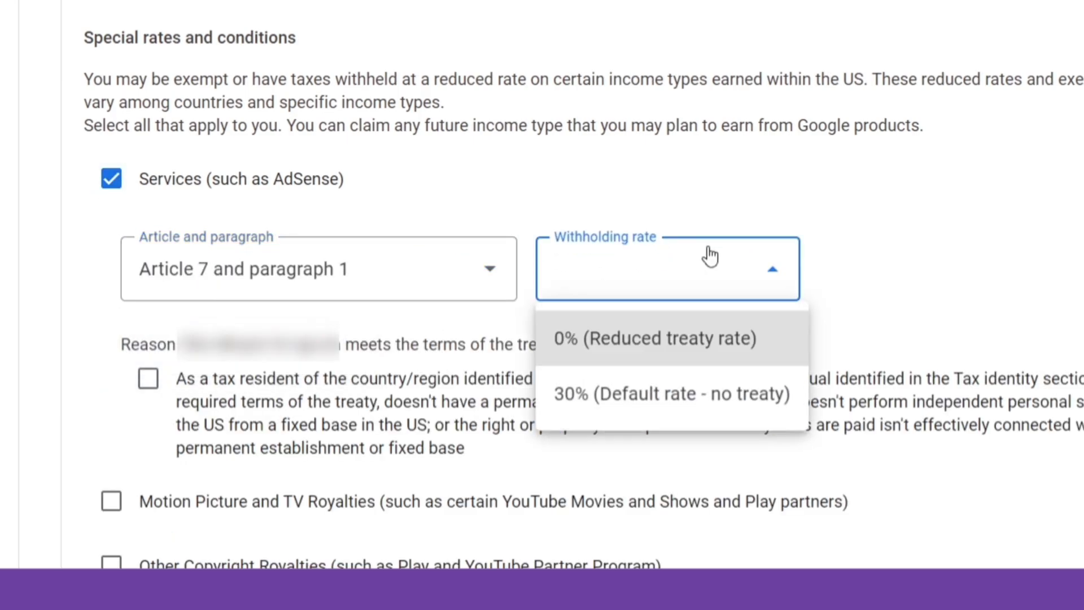
{"action": "left_click", "coordinate": [688, 350]}
{"action": "scroll", "coordinate": [473, 421], "scroll_direction": "down", "scroll_amount": 3}
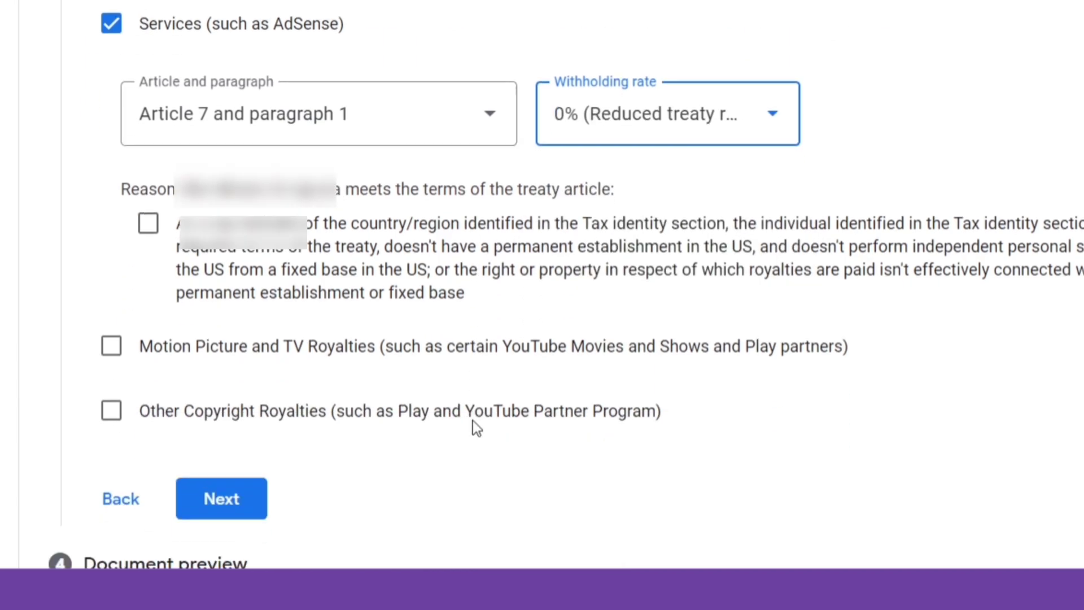
{"action": "left_click", "coordinate": [148, 178]}
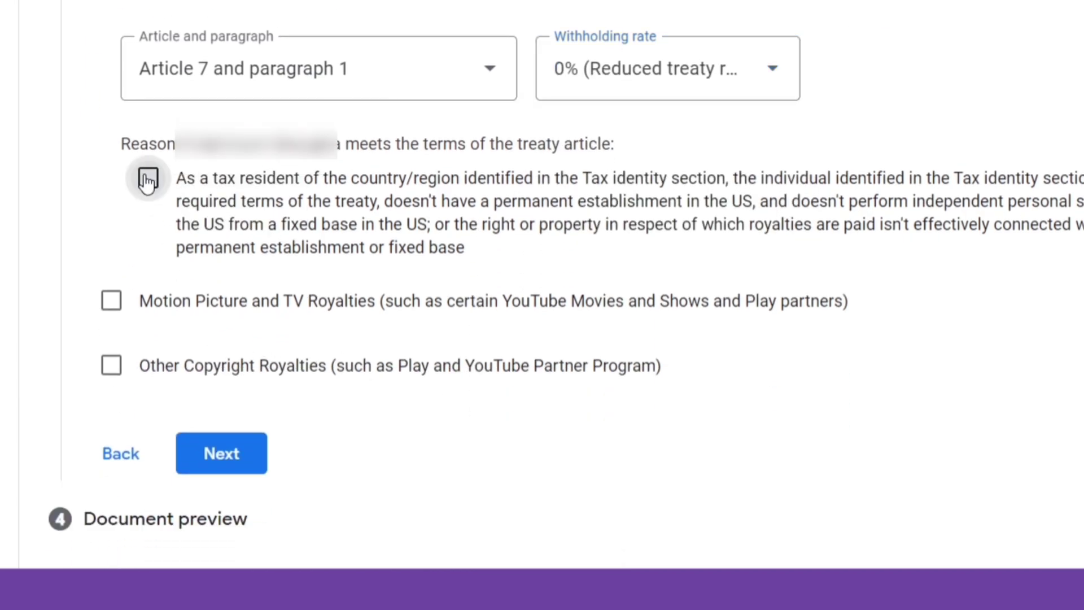
- Claim Motion Picture and TV Royalties at 15% under Article 12 paragraph 2A II, certifying the reason
{"action": "left_click", "coordinate": [108, 301]}
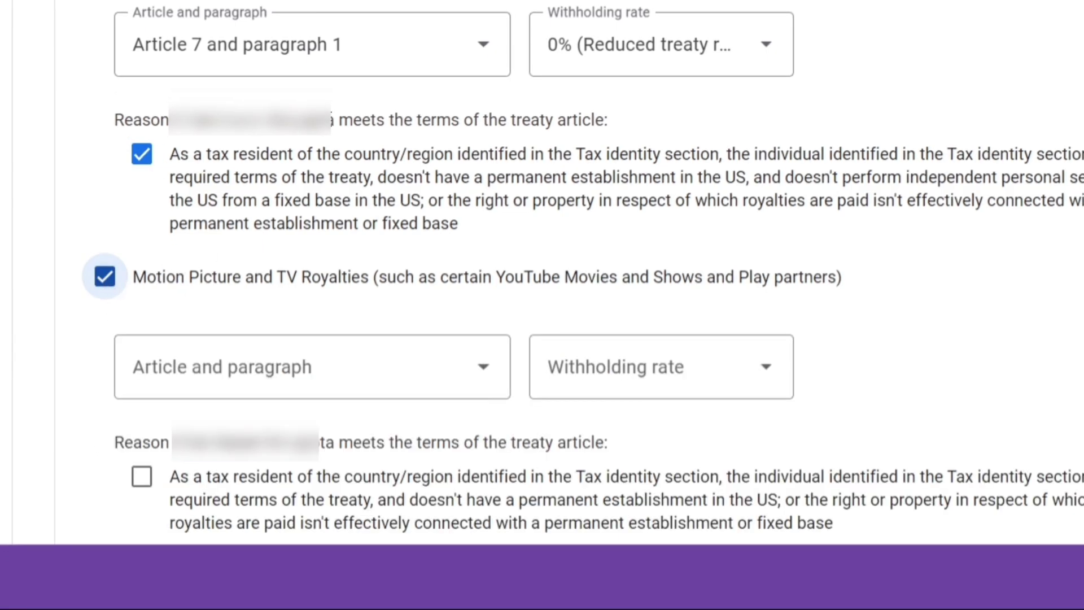
{"action": "left_click", "coordinate": [329, 364]}
{"action": "left_click", "coordinate": [328, 436]}
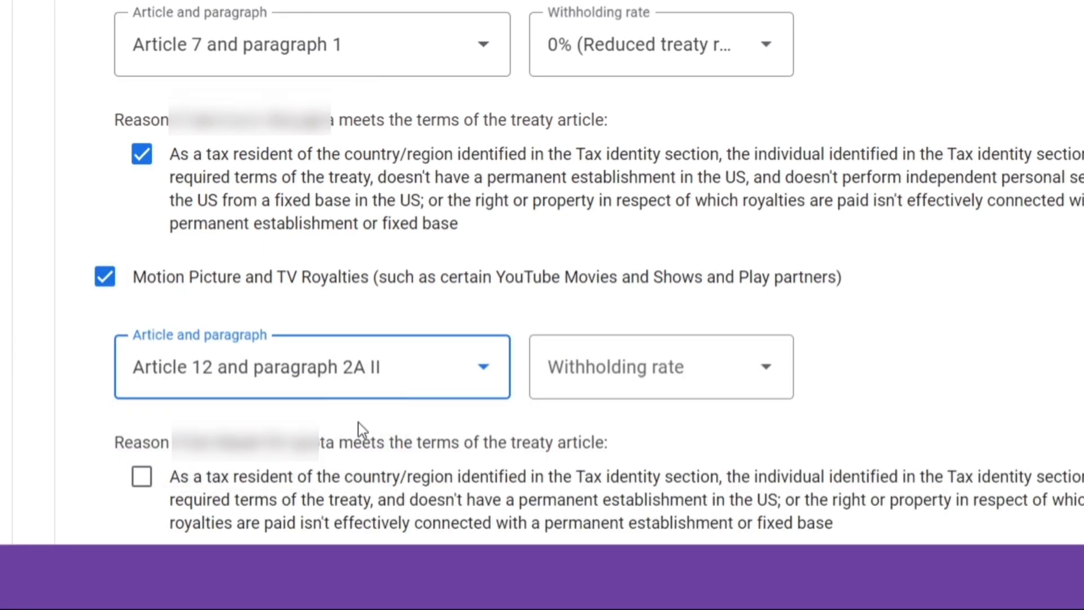
{"action": "left_click", "coordinate": [655, 367]}
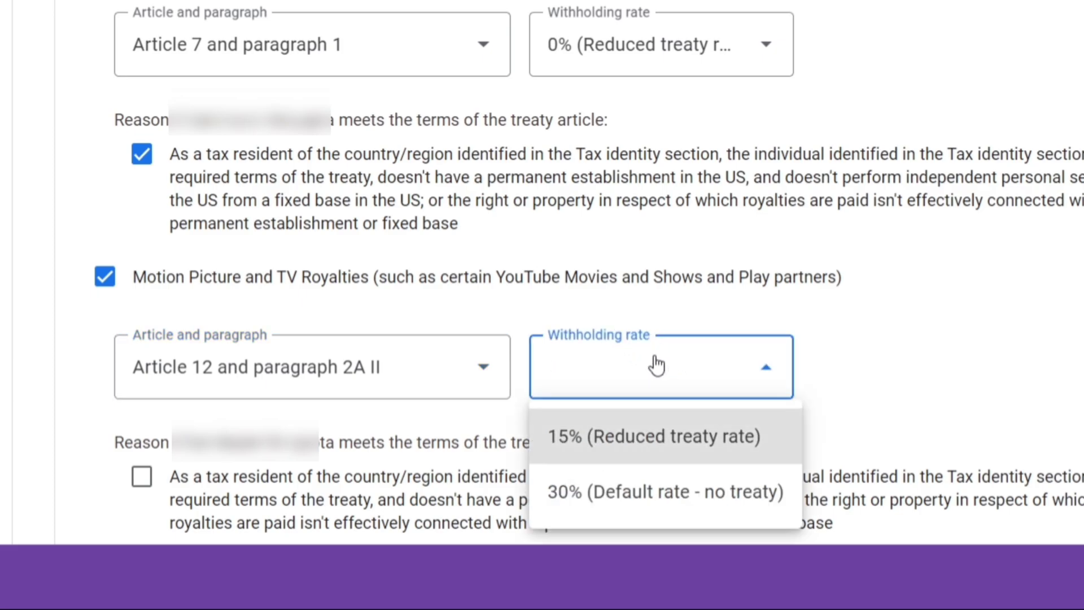
{"action": "left_click", "coordinate": [666, 438]}
{"action": "scroll", "coordinate": [621, 457], "scroll_direction": "down", "scroll_amount": 4}
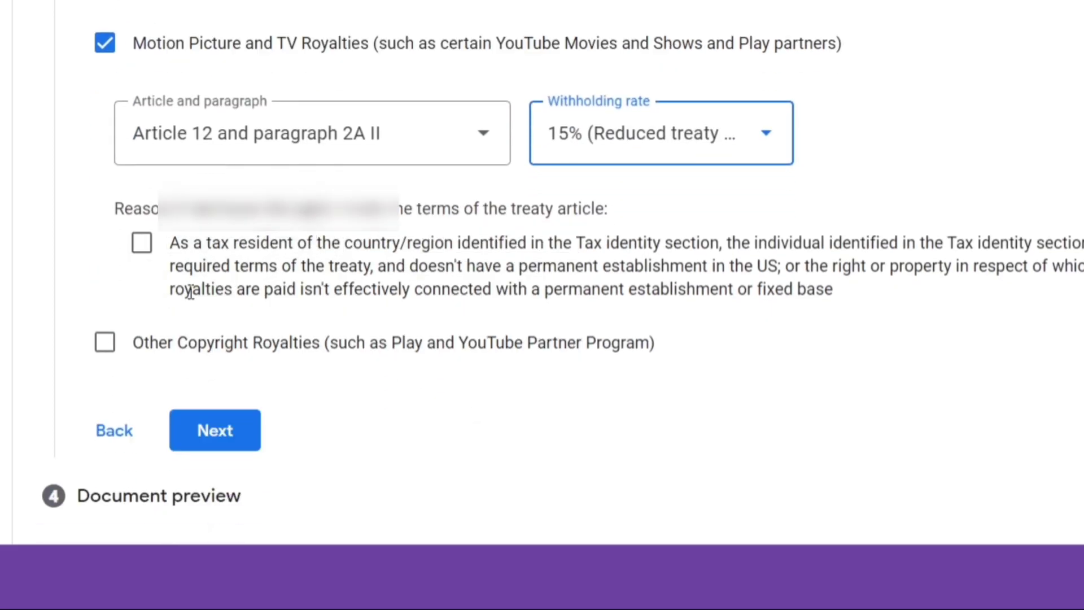
{"action": "left_click", "coordinate": [142, 249]}
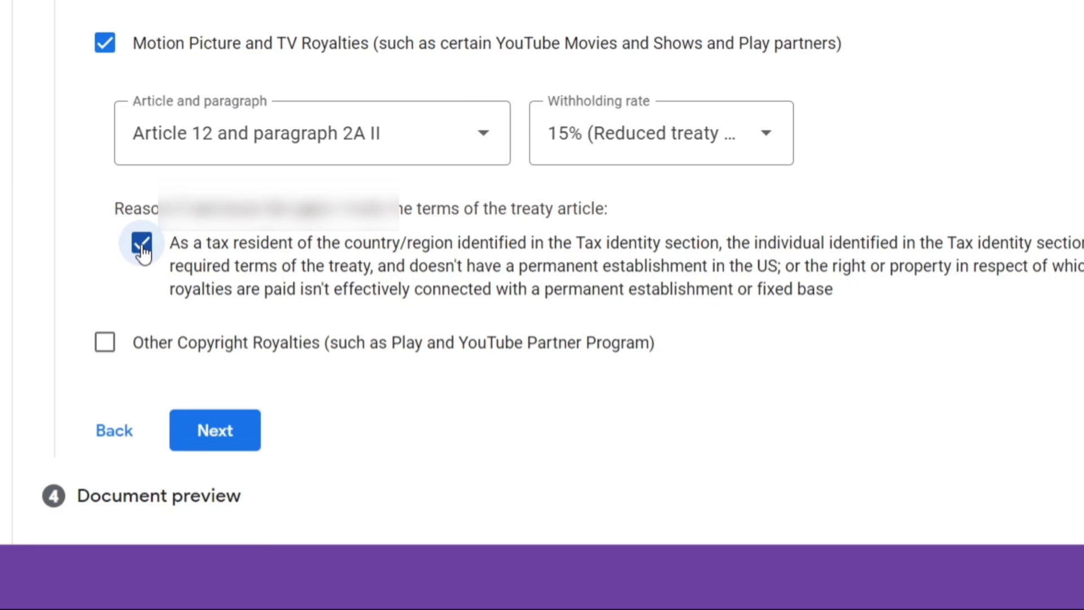
- Claim Other Copyright Royalties at the 15% reduced rate under Article 12 paragraph 2A II, reason certified
{"action": "left_click", "coordinate": [106, 344]}
{"action": "scroll", "coordinate": [108, 343], "scroll_direction": "down", "scroll_amount": 3}
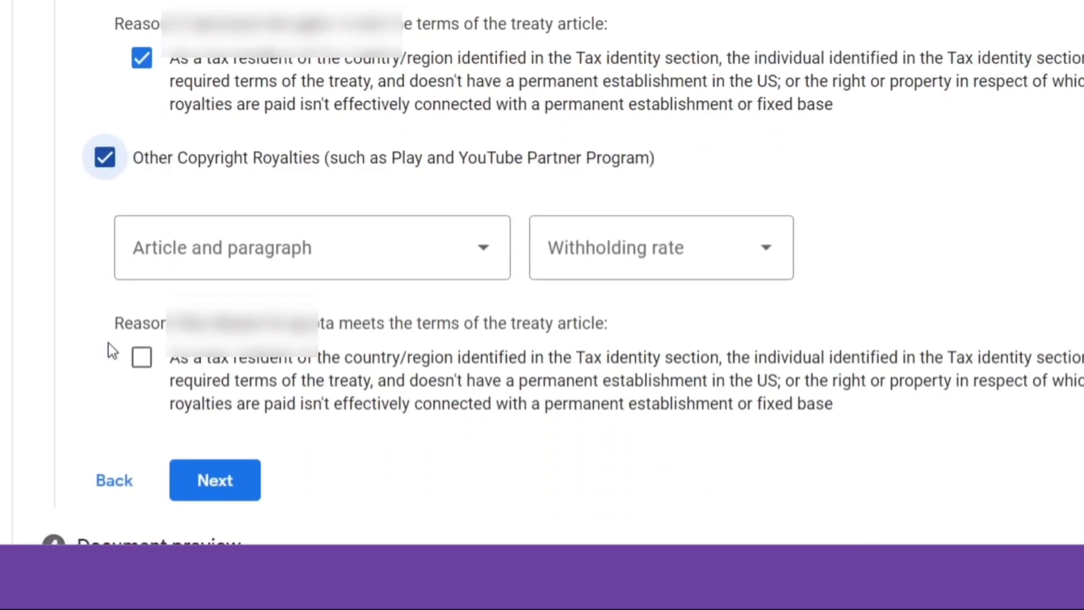
{"action": "left_click", "coordinate": [261, 236]}
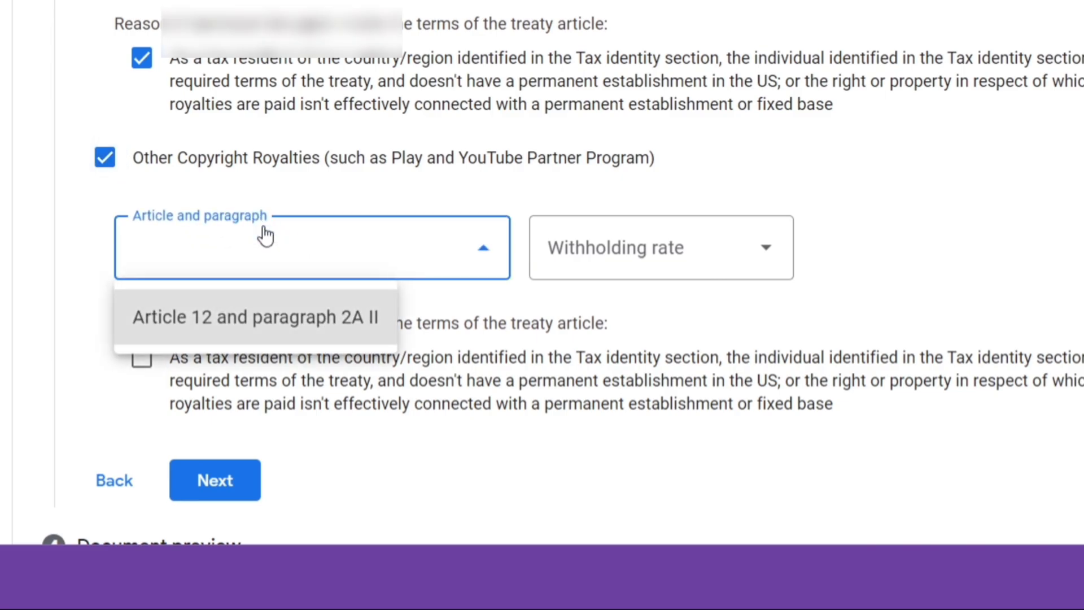
{"action": "left_click", "coordinate": [284, 334]}
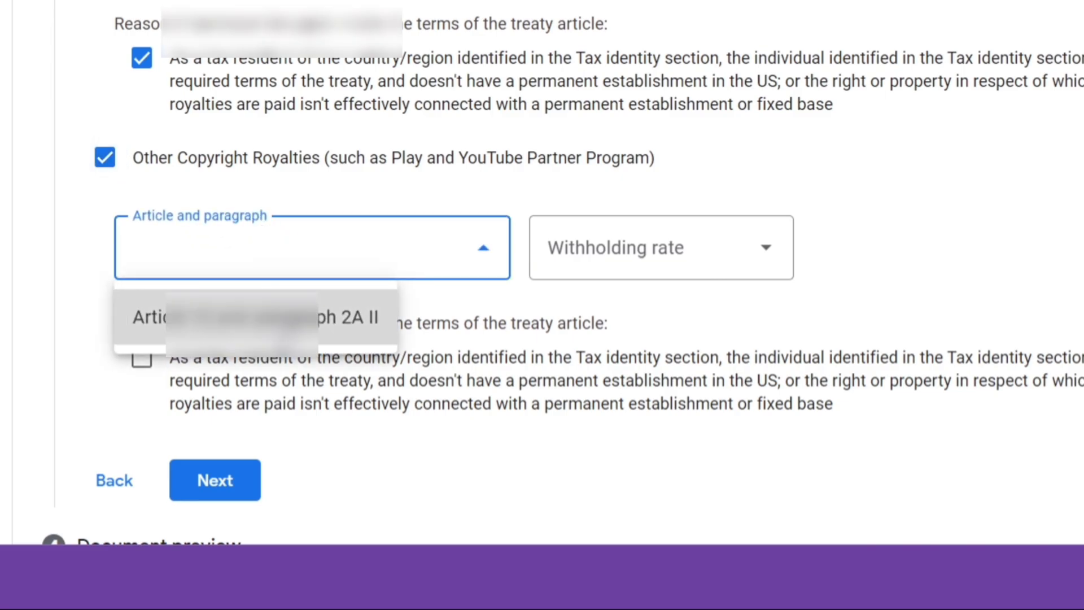
{"action": "left_click", "coordinate": [619, 232]}
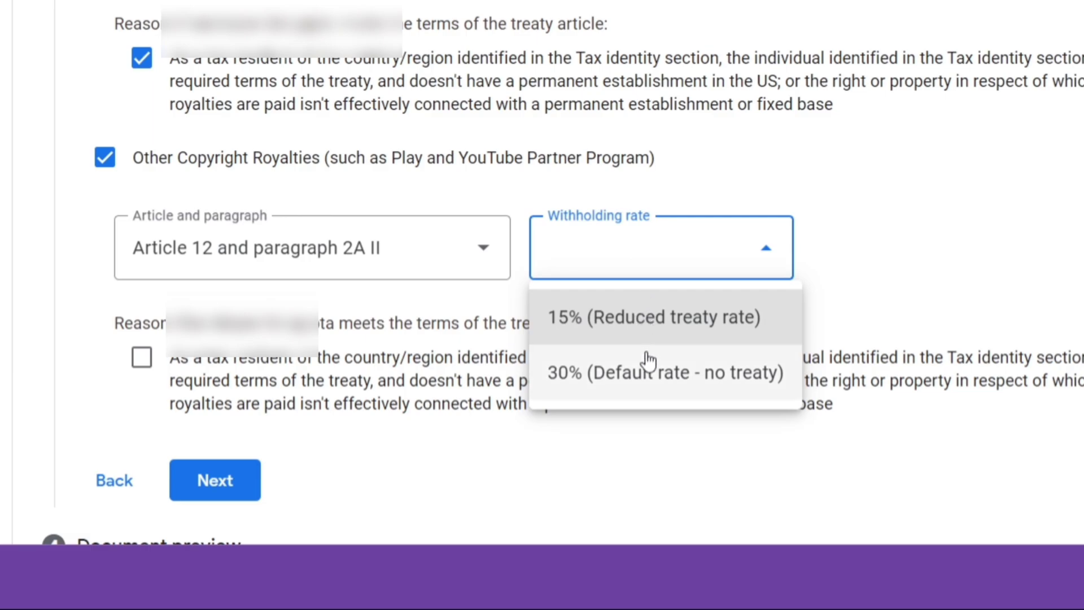
{"action": "left_click", "coordinate": [660, 328]}
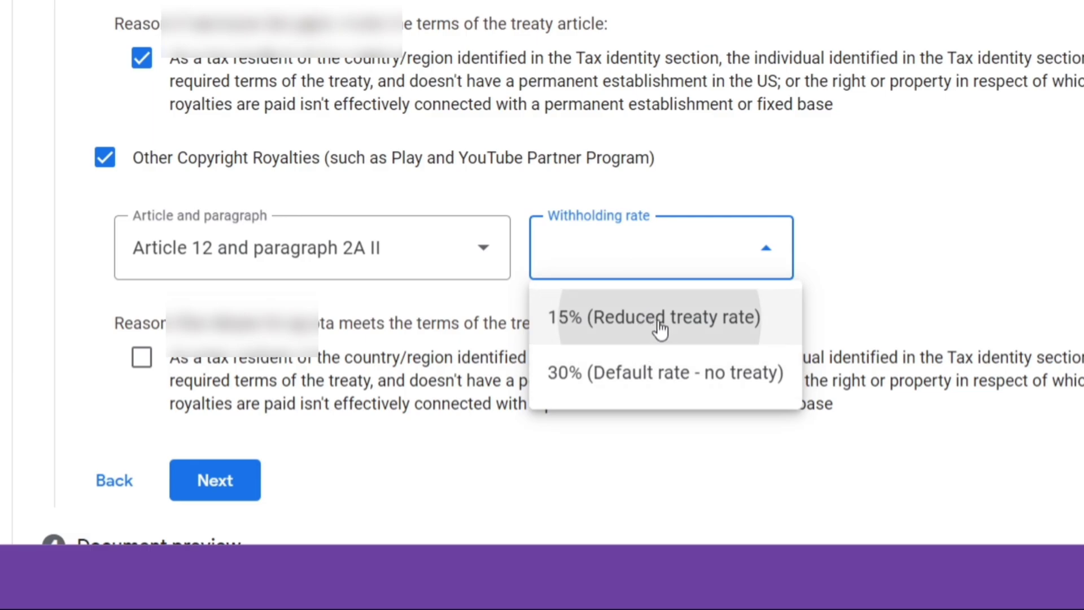
{"action": "scroll", "coordinate": [423, 361], "scroll_direction": "down", "scroll_amount": 1}
{"action": "left_click", "coordinate": [142, 280]}
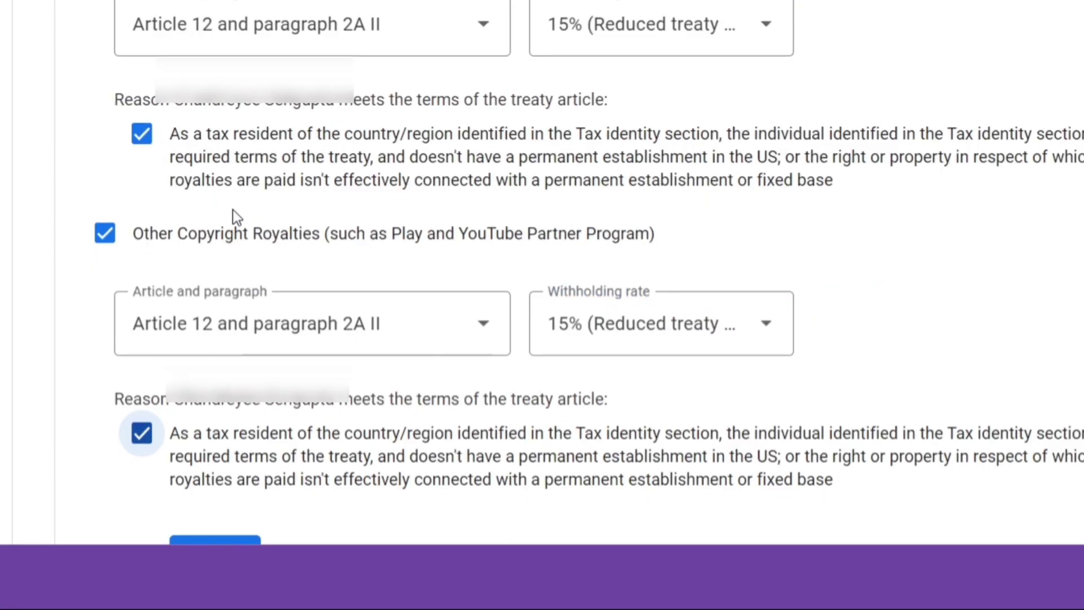
{"action": "scroll", "coordinate": [232, 209], "scroll_direction": "down", "scroll_amount": 5}
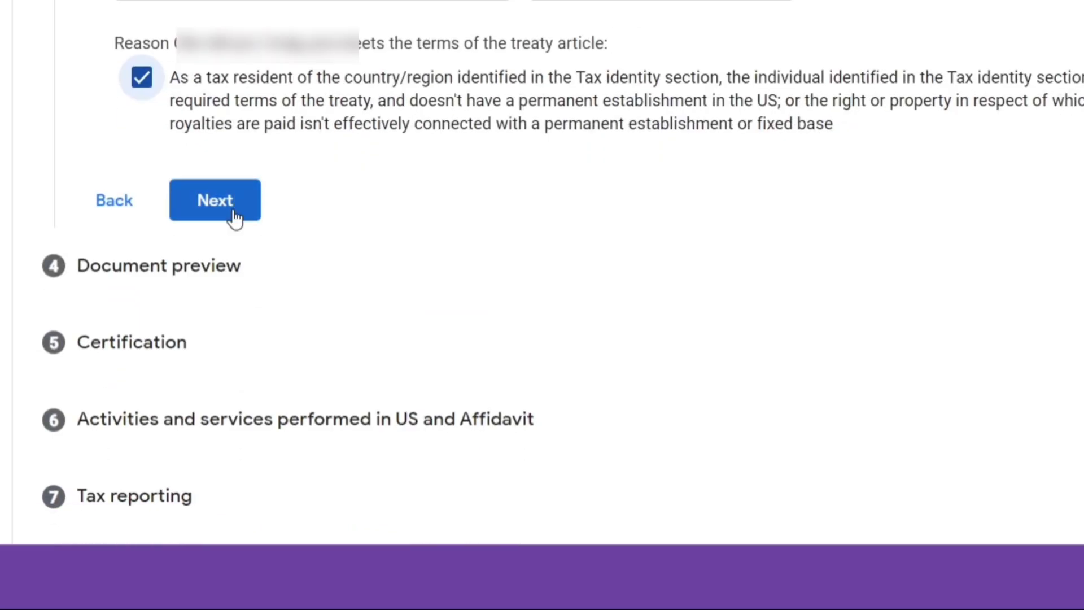
- Confirm the generated W-8BEN documents were reviewed and proceed to certification
{"action": "left_click", "coordinate": [234, 212]}
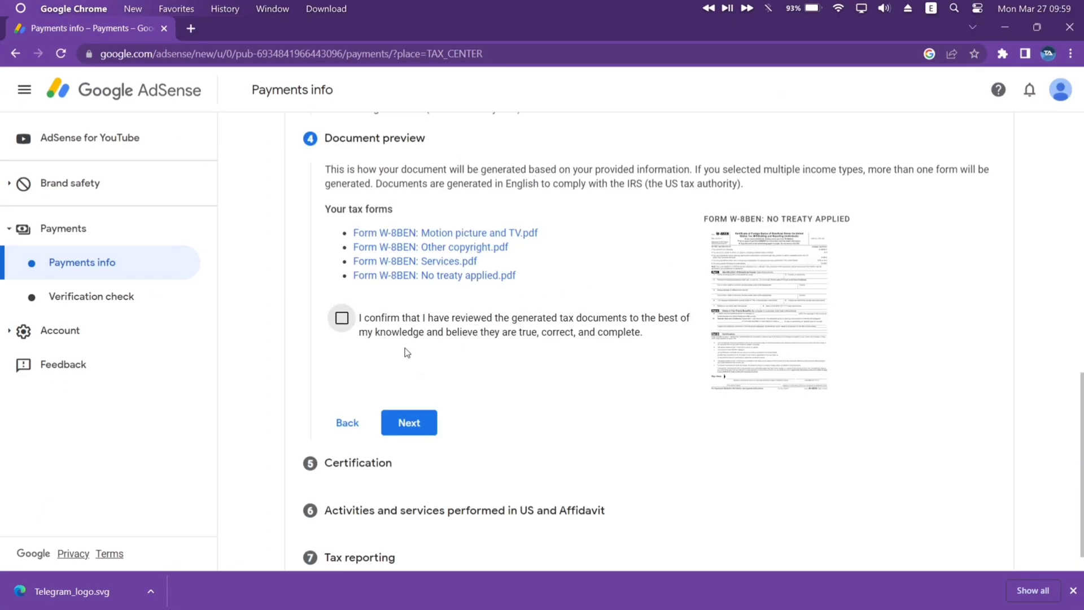
{"action": "left_click", "coordinate": [342, 320]}
{"action": "left_click", "coordinate": [412, 422]}
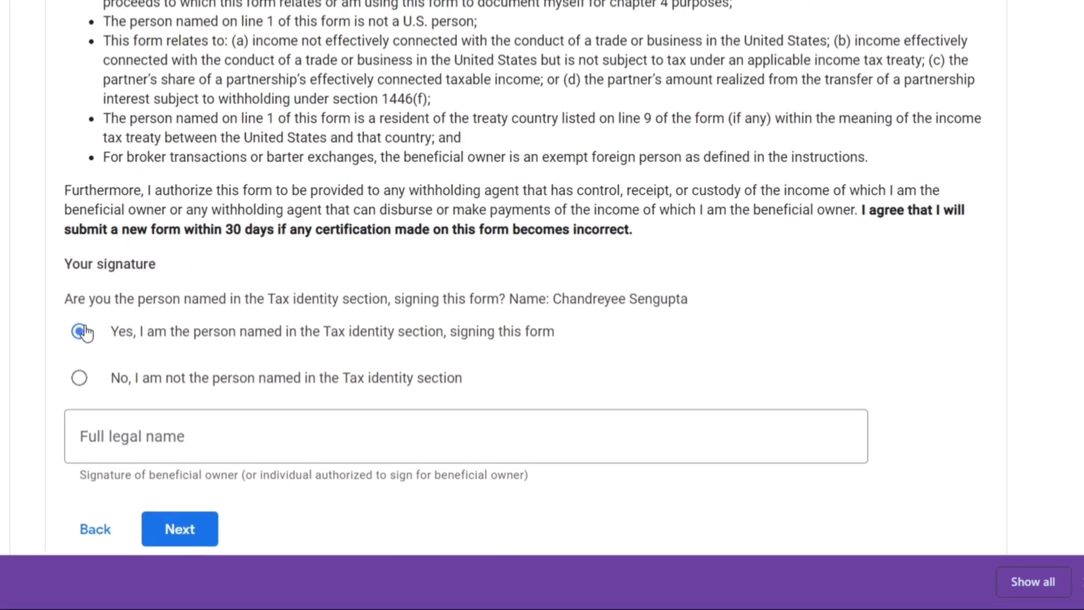
- Sign the certification with the signer's full legal name and continue to US activities
{"action": "left_click", "coordinate": [422, 436]}
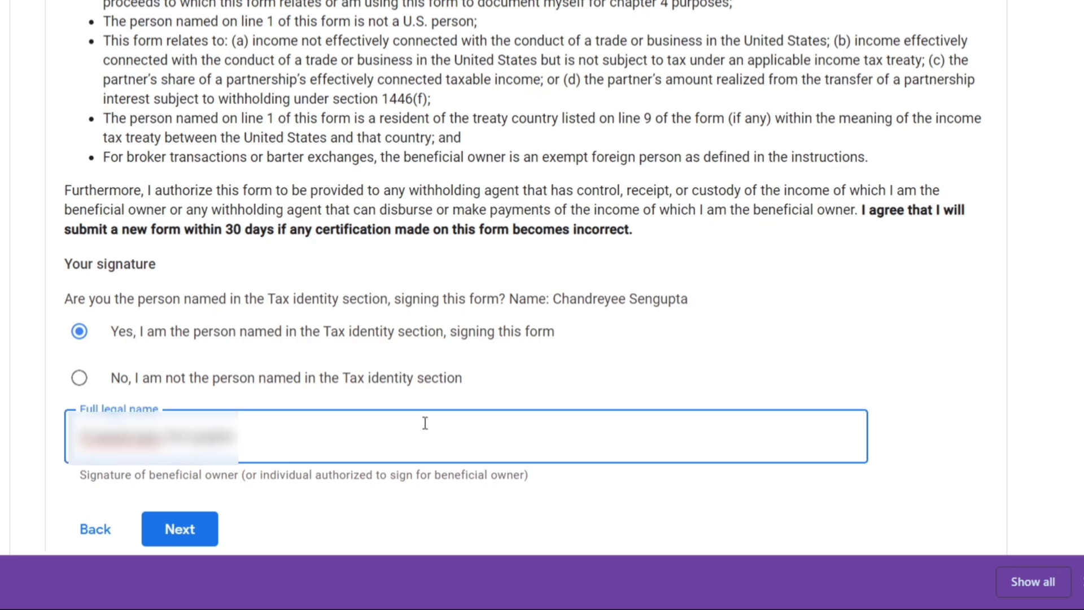
{"action": "scroll", "coordinate": [425, 423], "scroll_direction": "down", "scroll_amount": 2}
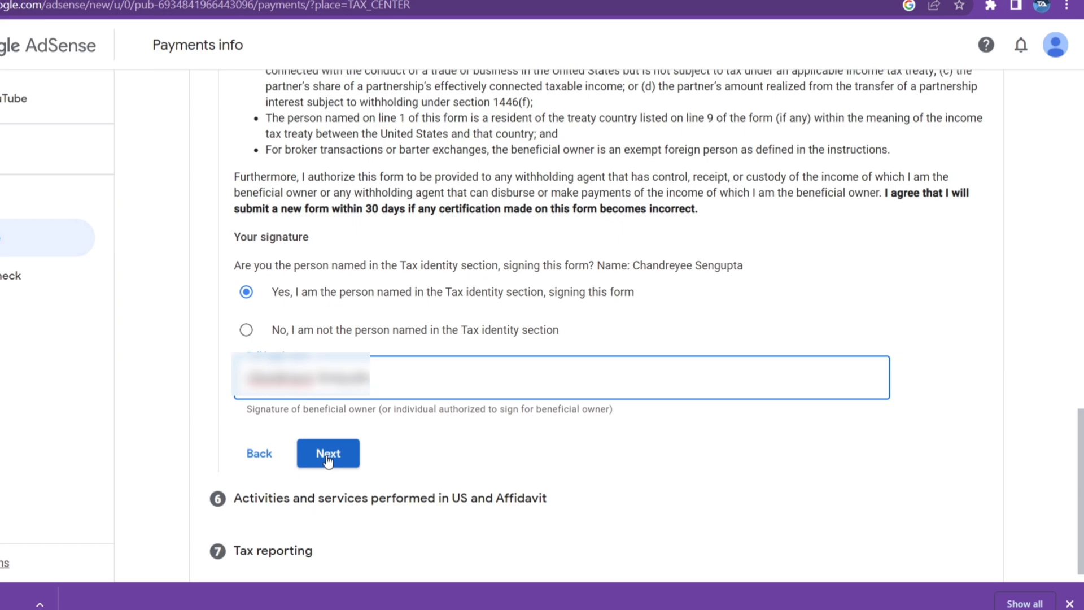
{"action": "left_click", "coordinate": [328, 458]}
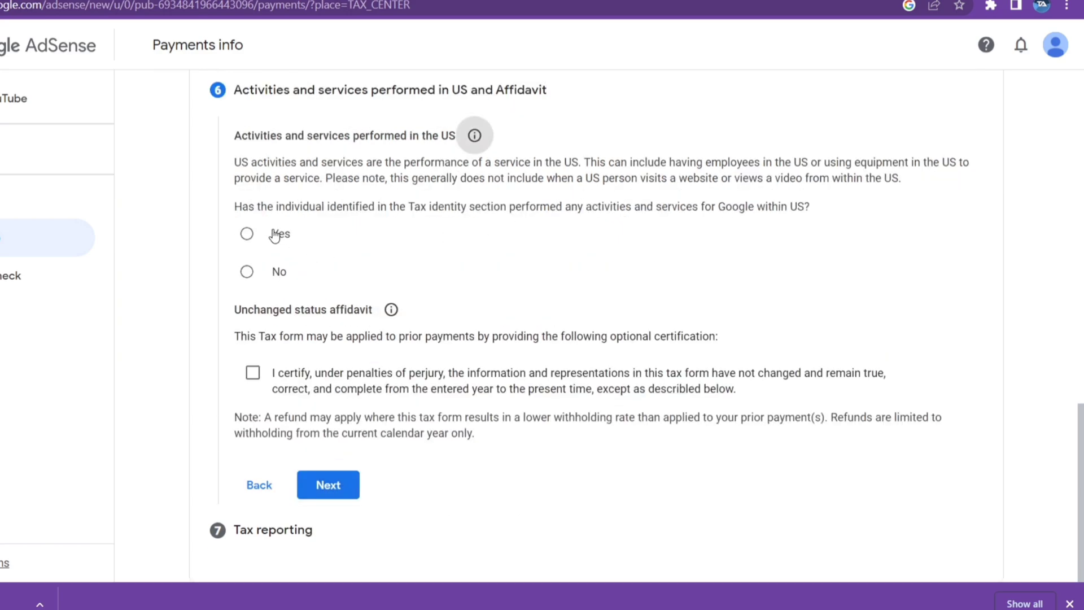
- Answer No to US services, certify all services were performed outside the US, and continue
{"action": "left_click", "coordinate": [246, 272]}
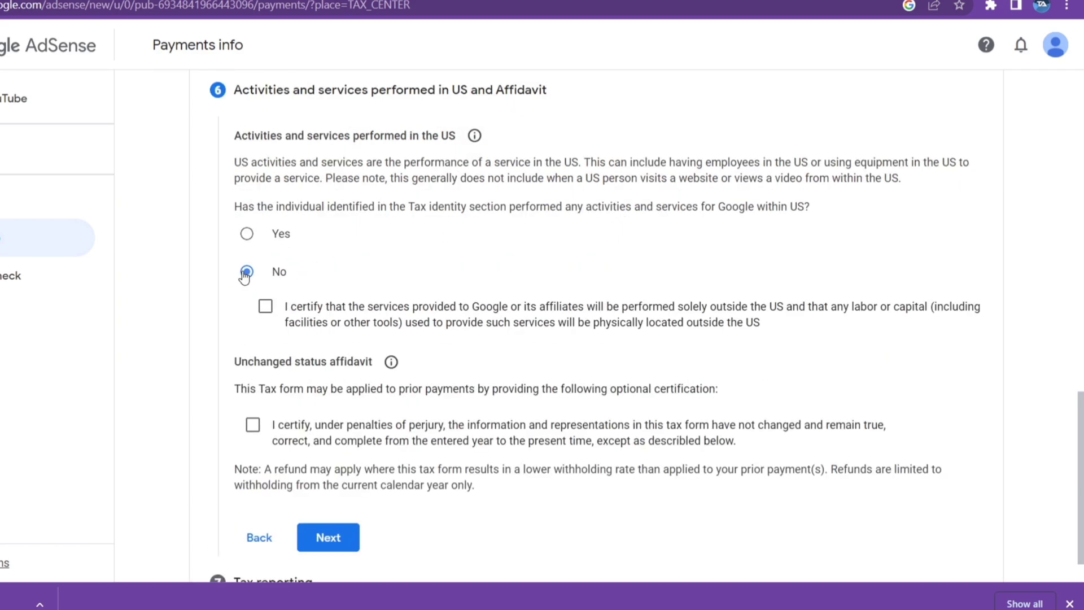
{"action": "left_click", "coordinate": [266, 308]}
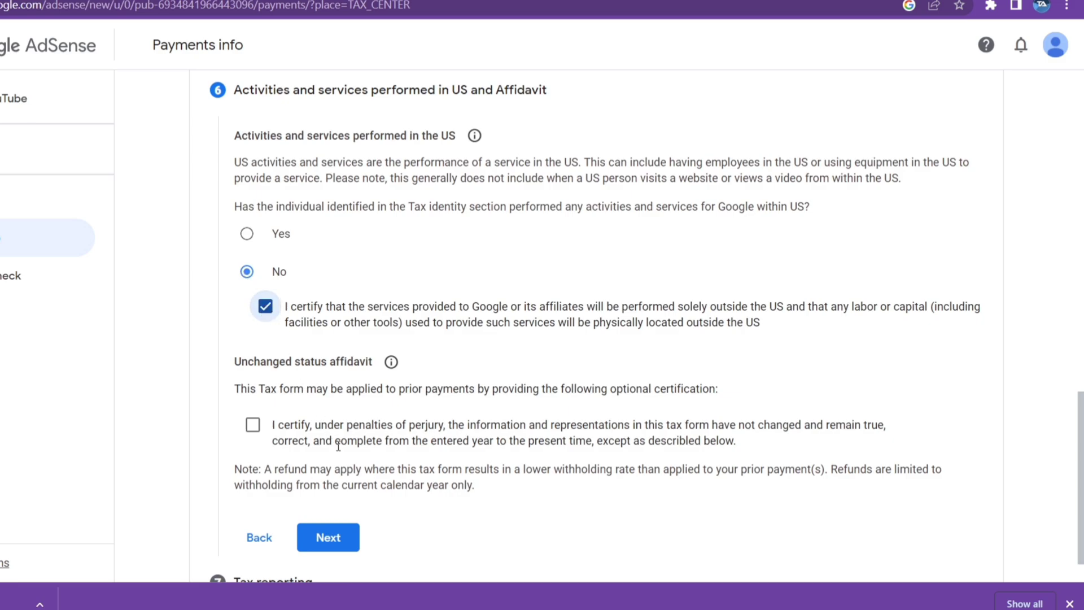
{"action": "scroll", "coordinate": [345, 418], "scroll_direction": "down", "scroll_amount": 1}
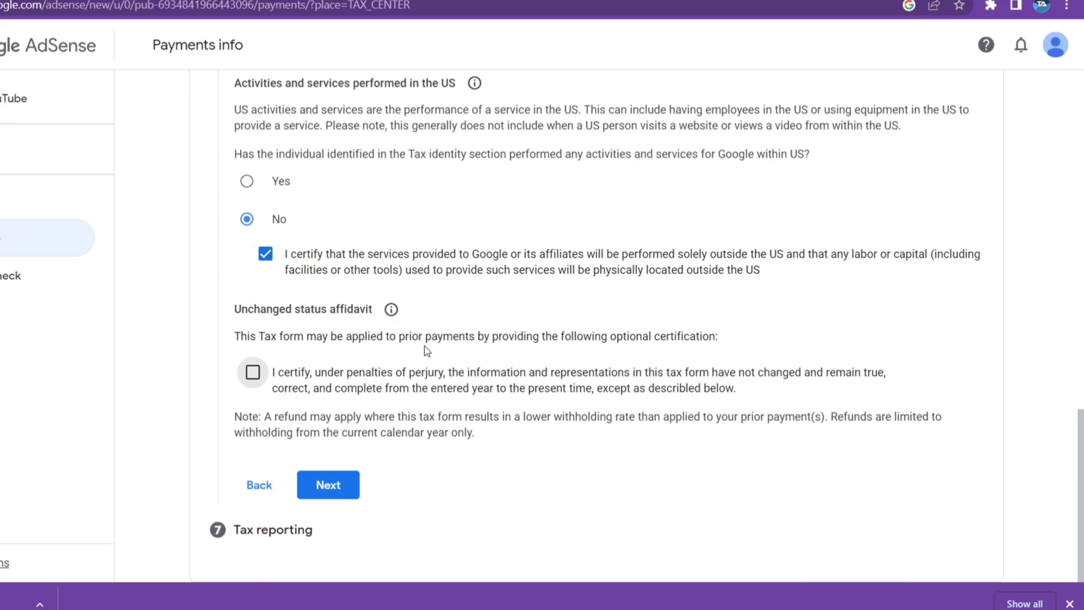
{"action": "left_click", "coordinate": [310, 487]}
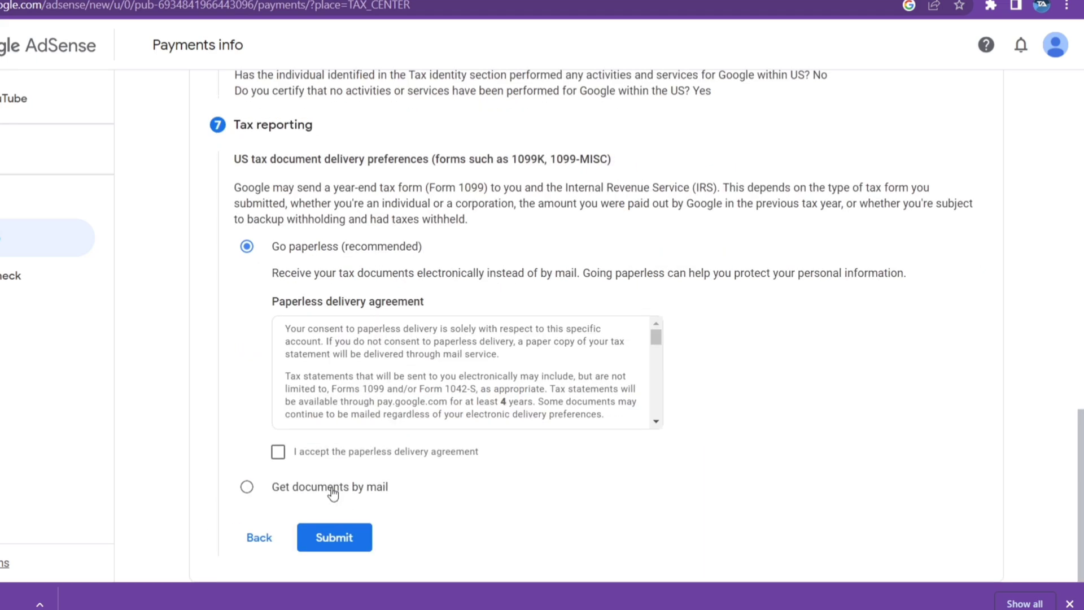
- Accept the paperless delivery agreement and submit the W-8BEN tax form
{"action": "scroll", "coordinate": [346, 409], "scroll_direction": "up", "scroll_amount": 4}
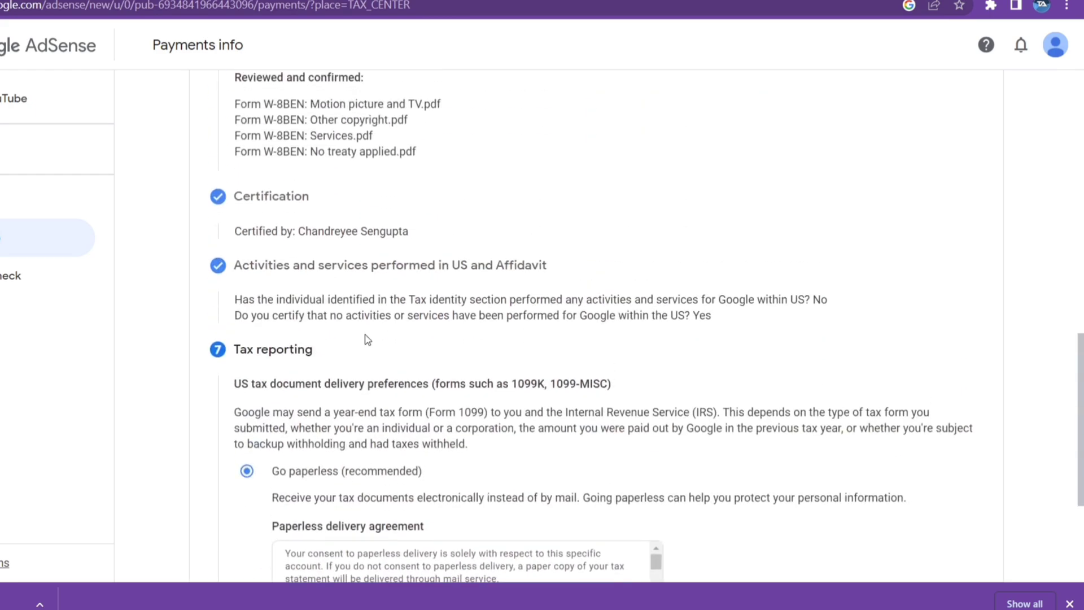
{"action": "scroll", "coordinate": [395, 423], "scroll_direction": "down", "scroll_amount": 4}
{"action": "scroll", "coordinate": [395, 421], "scroll_direction": "down", "scroll_amount": 10}
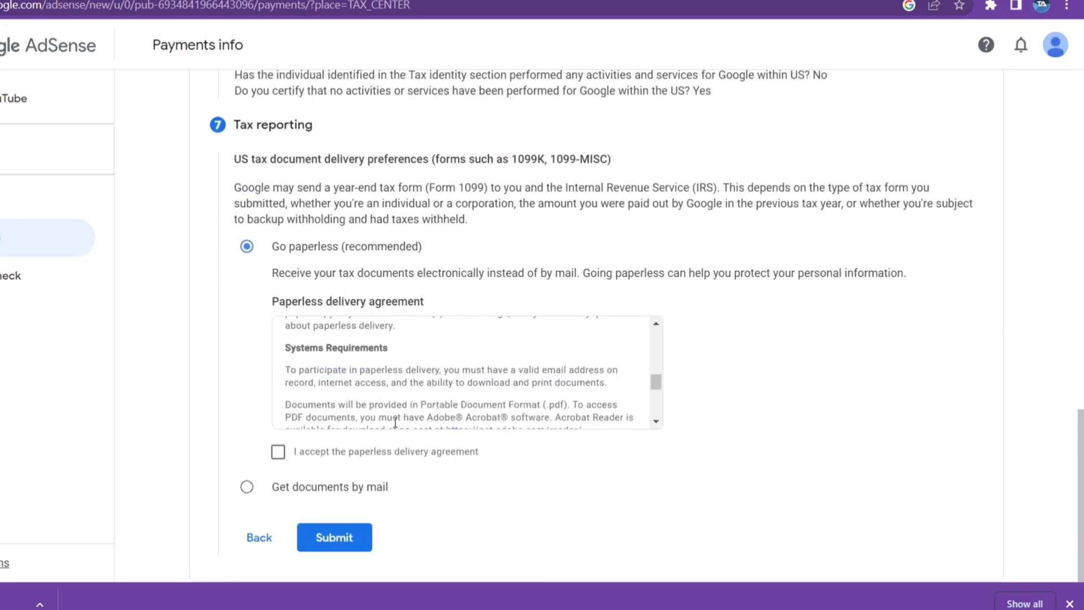
{"action": "left_click", "coordinate": [277, 451]}
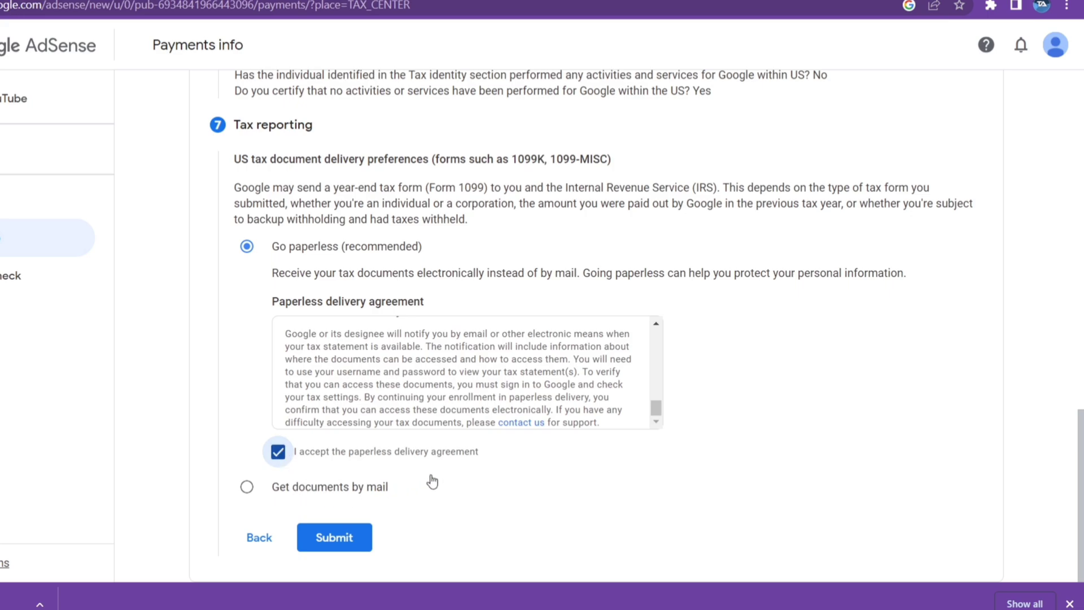
{"action": "left_click", "coordinate": [348, 535]}
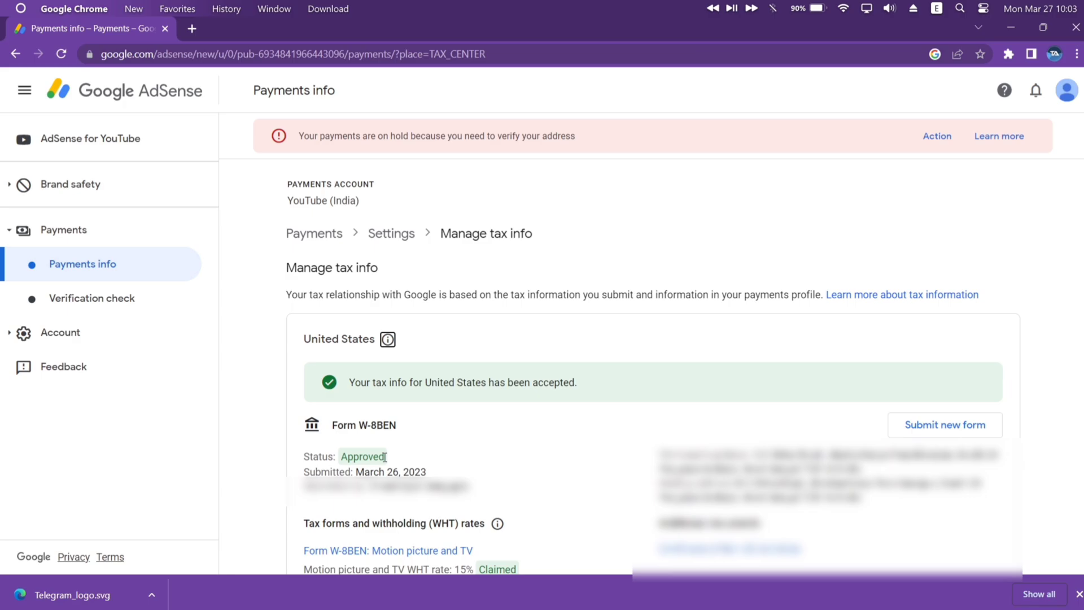
- Scroll down to the claimed rates: Motion picture 15%, Other copyright 15%, Services 0%
{"action": "scroll", "coordinate": [385, 457], "scroll_direction": "down", "scroll_amount": 6}
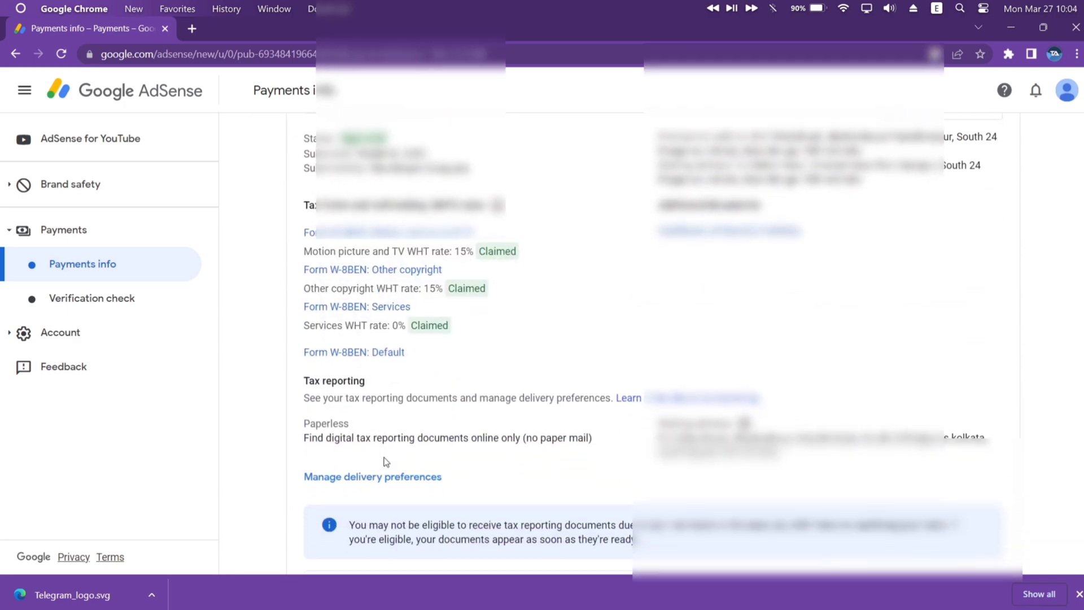